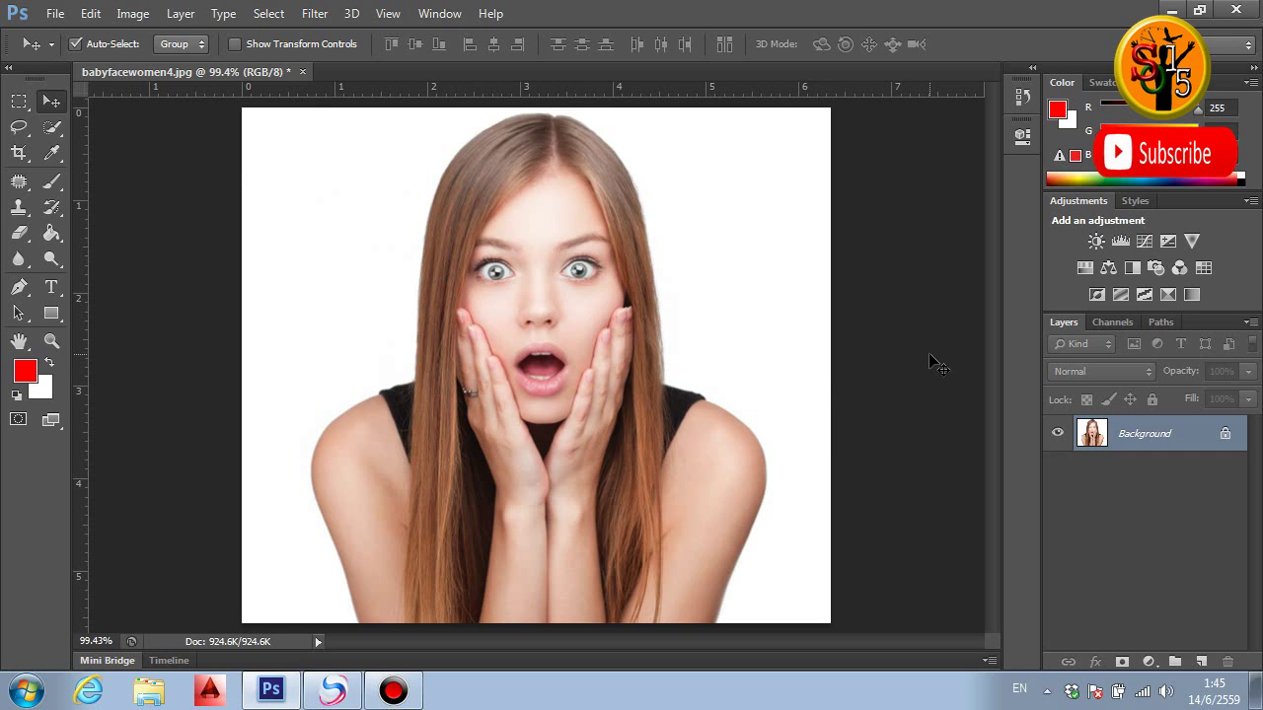
# Duplicate the Background layer as Background copy, keeping the original hidden.
pyautogui.rightClick(1140, 426)
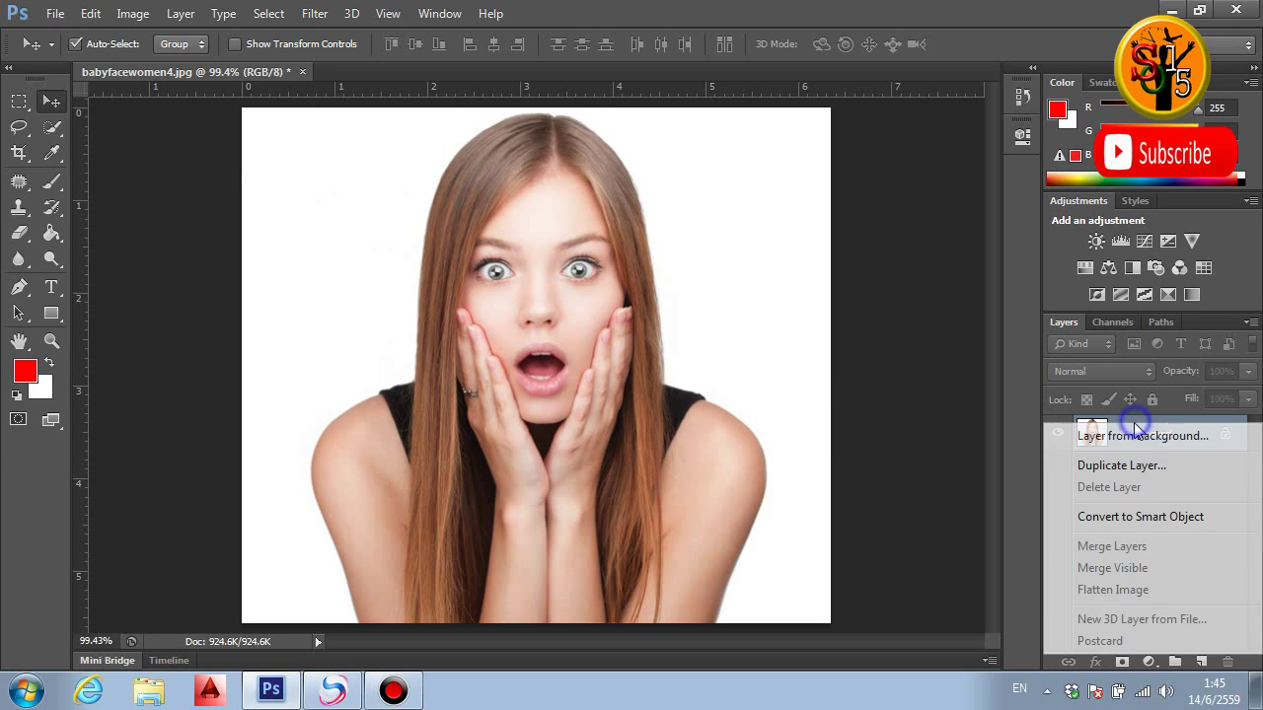
pyautogui.click(1155, 470)
pyautogui.click(817, 205)
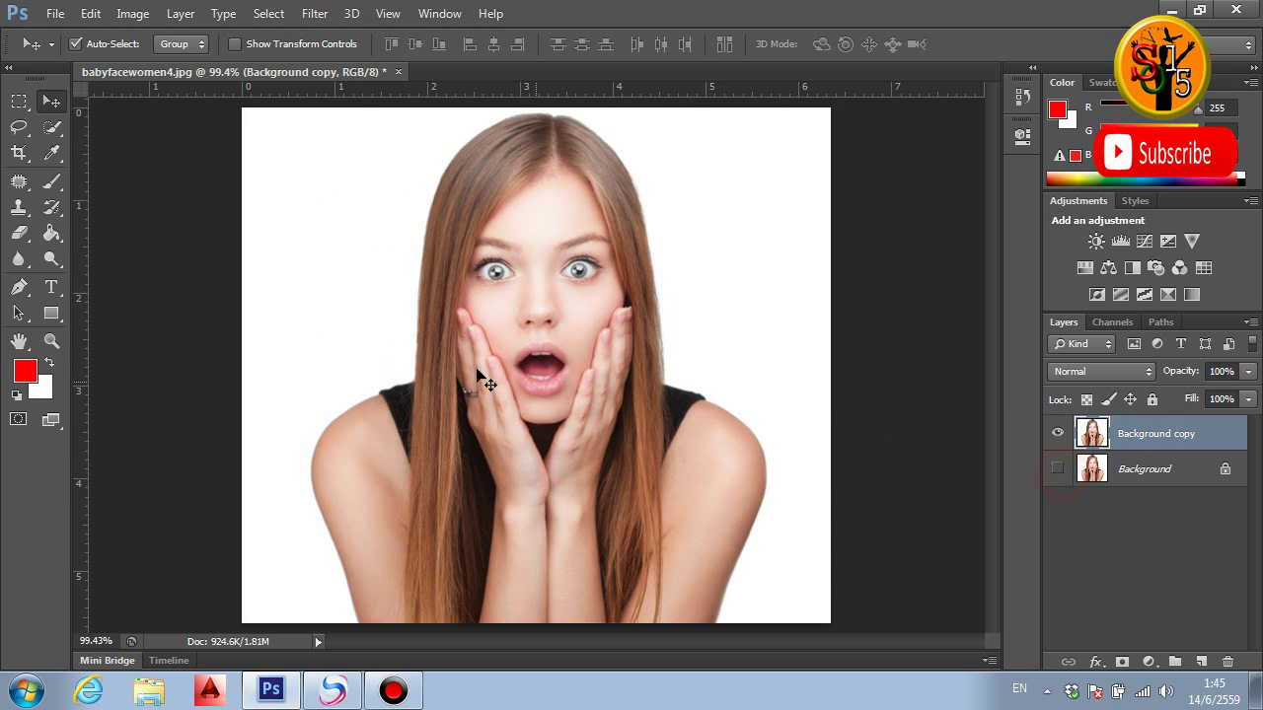
pyautogui.click(52, 127)
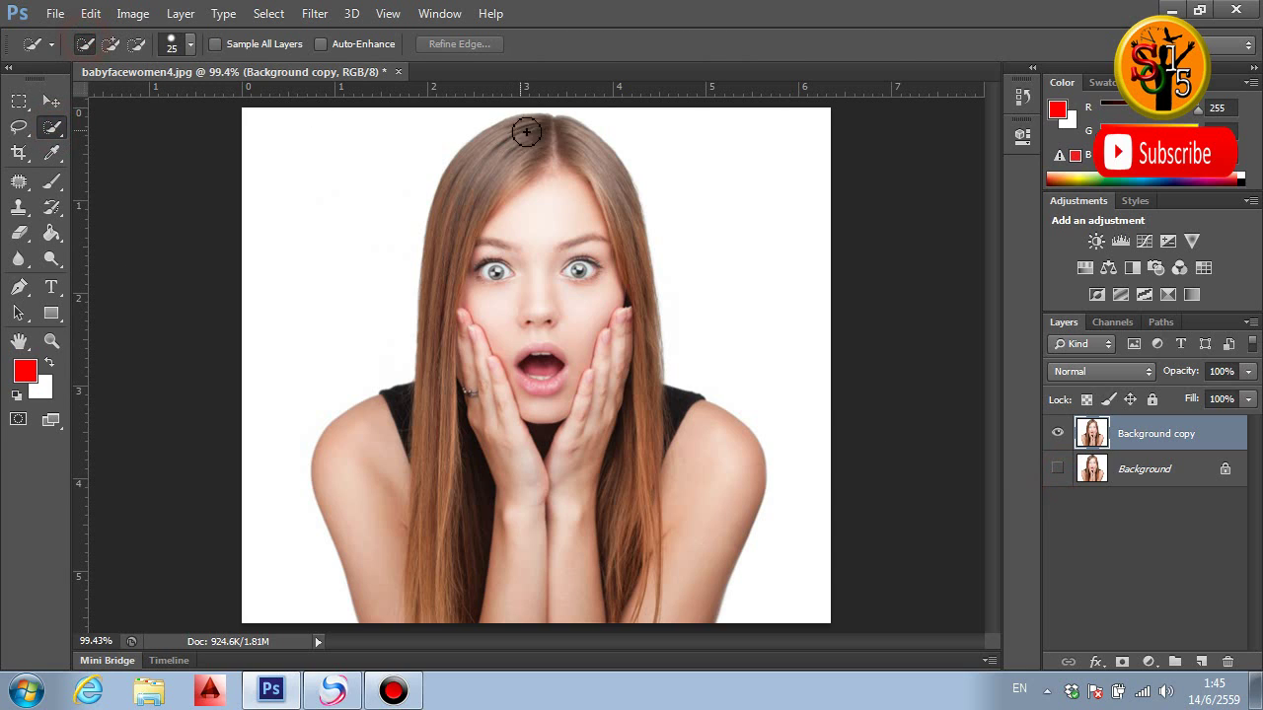
# Quick-select the woman's hair, face and shoulders and copy her onto Layer 1 via Layer Via Copy.
pyautogui.moveTo(526, 131)
pyautogui.mouseDown()
pyautogui.moveTo(459, 534)
pyautogui.moveTo(386, 546)
pyautogui.moveTo(663, 530)
pyautogui.mouseUp()
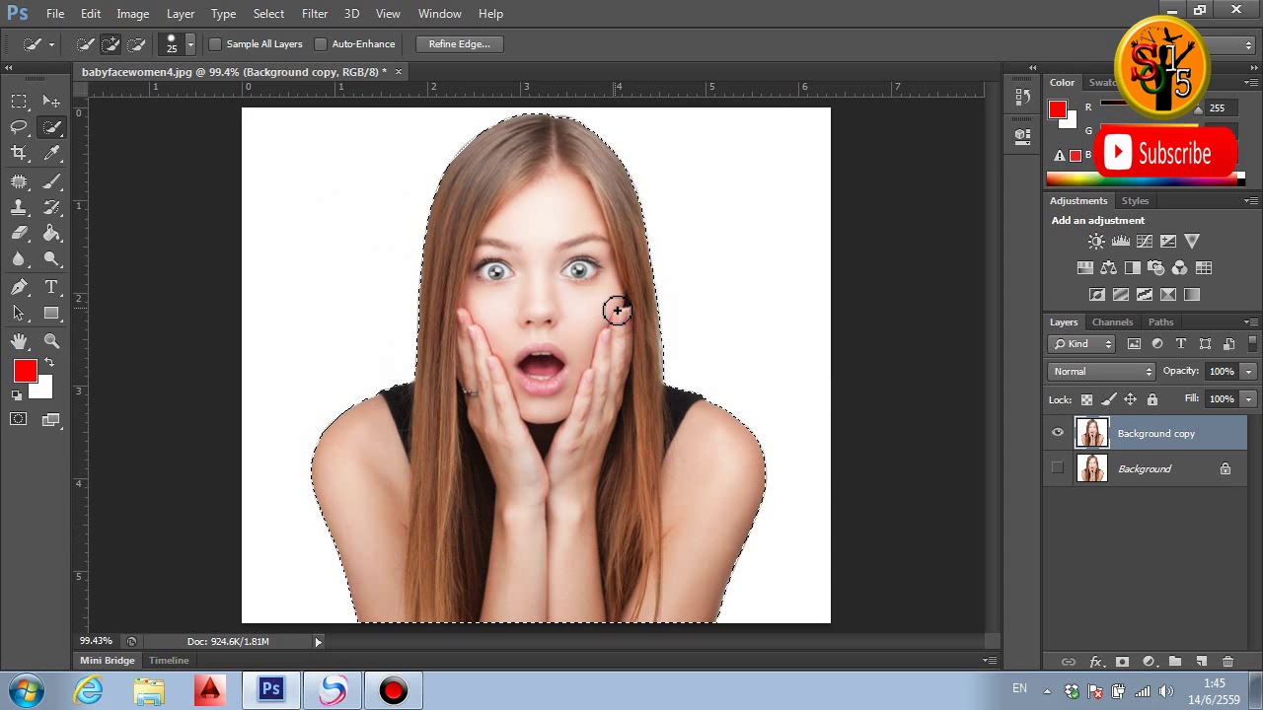
pyautogui.rightClick(507, 224)
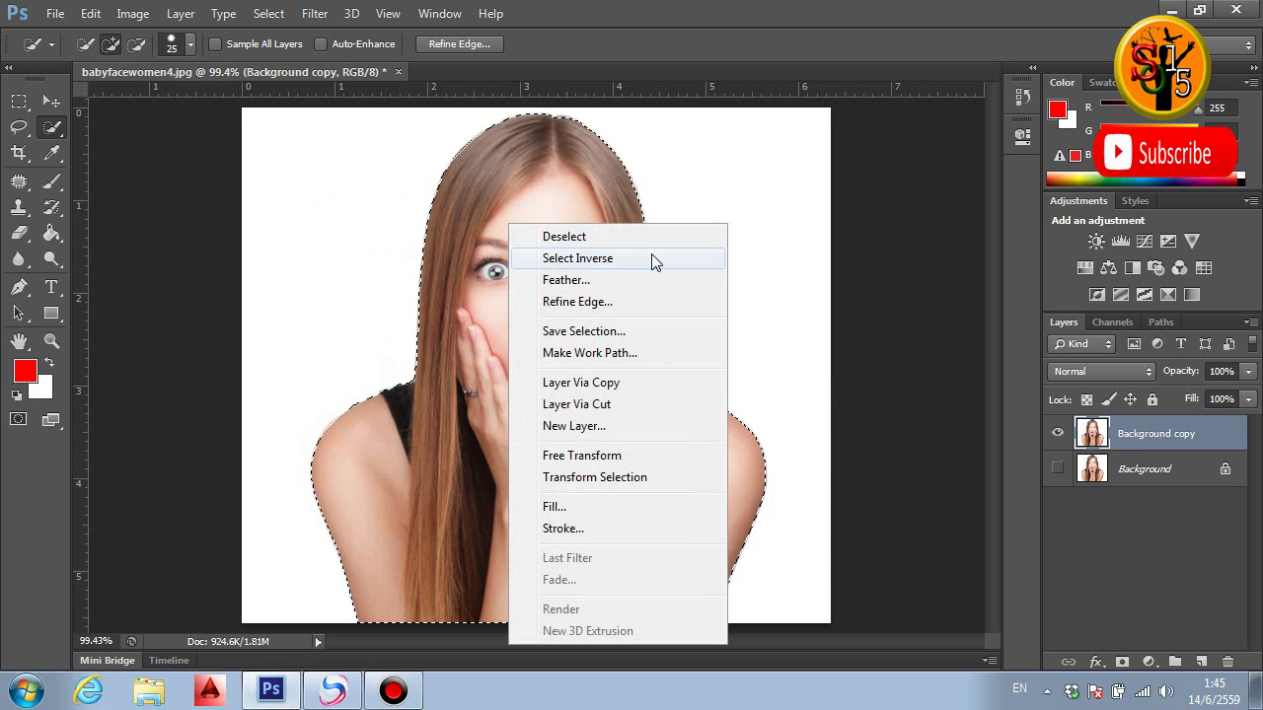
pyautogui.click(664, 382)
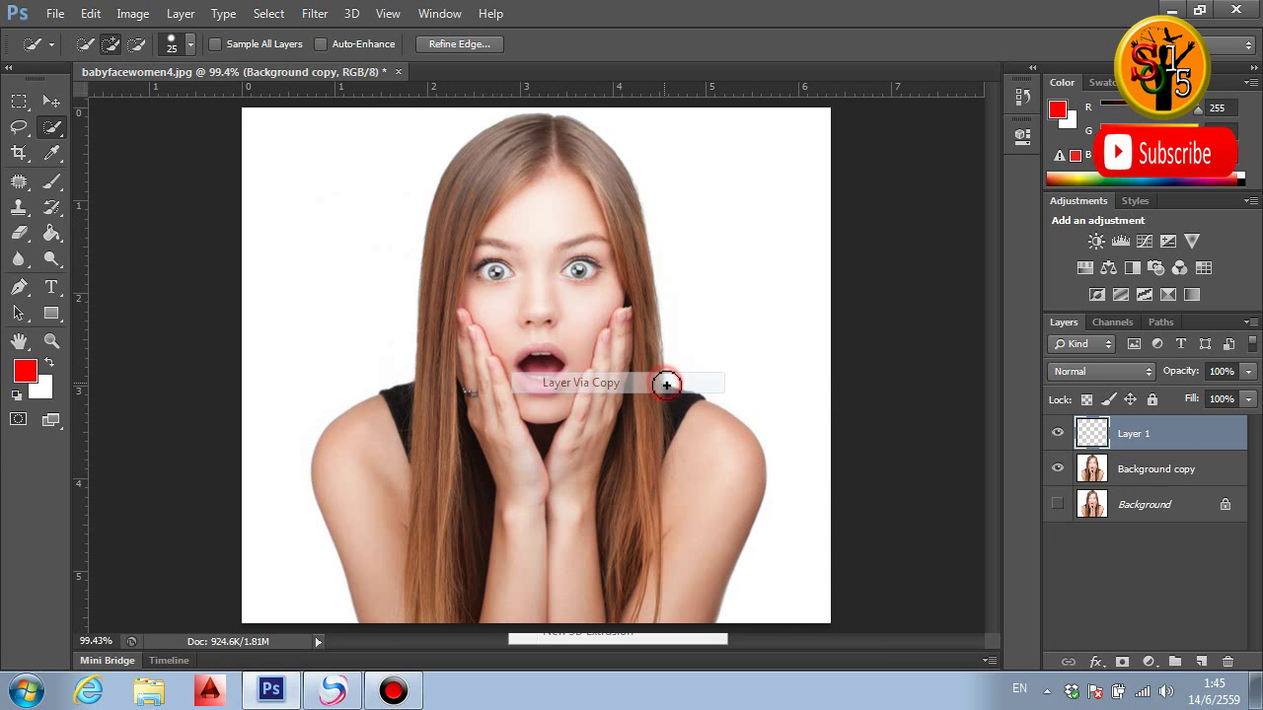
# Hide Background copy, fill a new Layer 2 with red and move it beneath Layer 1.
pyautogui.click(1064, 472)
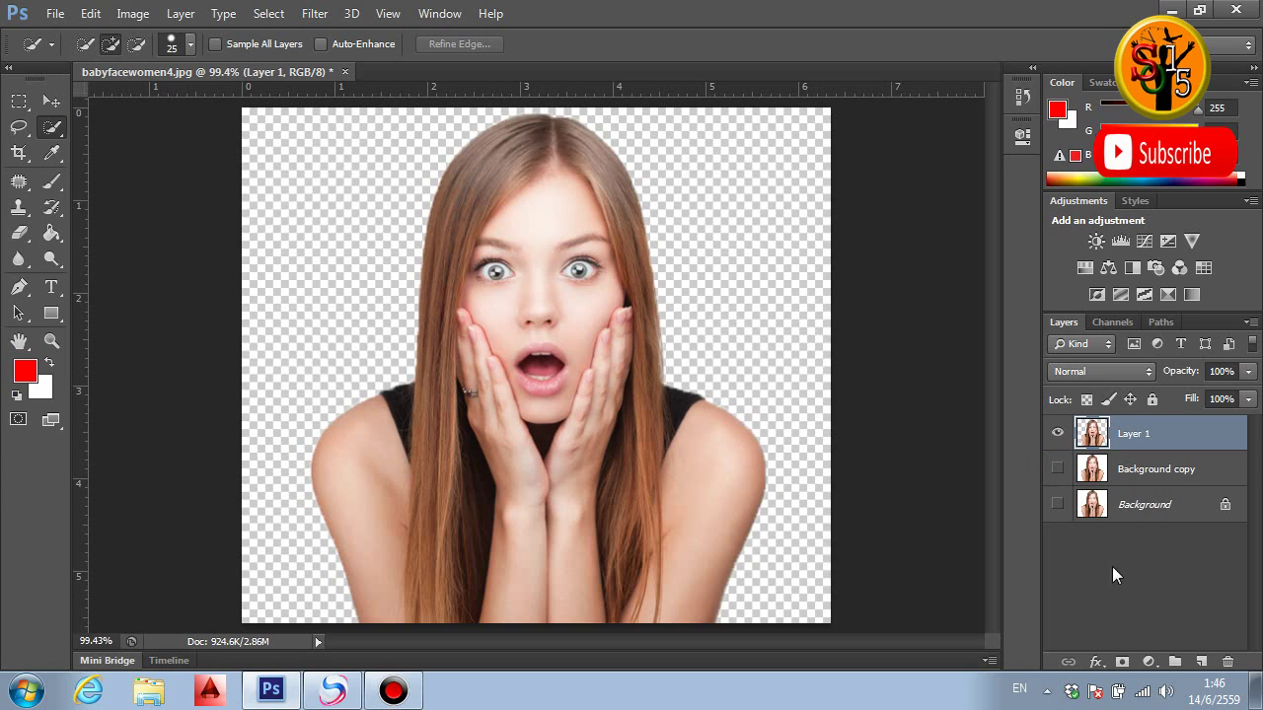
pyautogui.click(1203, 660)
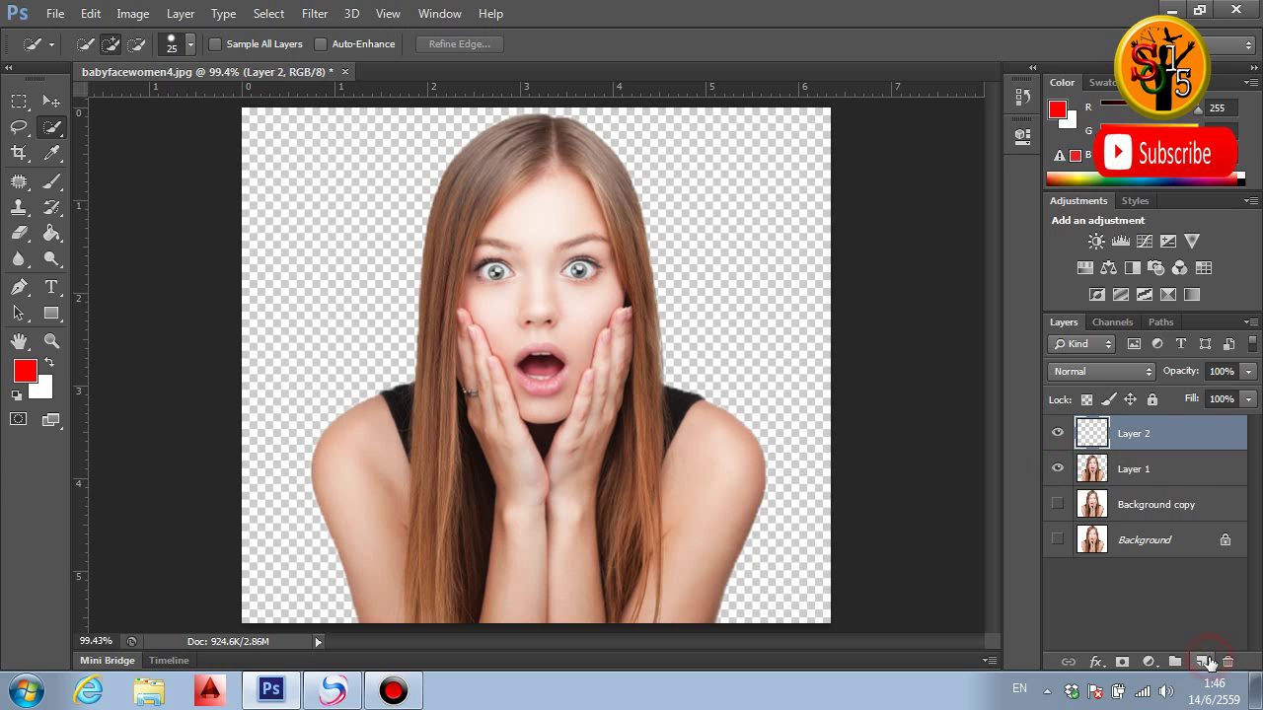
pyautogui.click(53, 233)
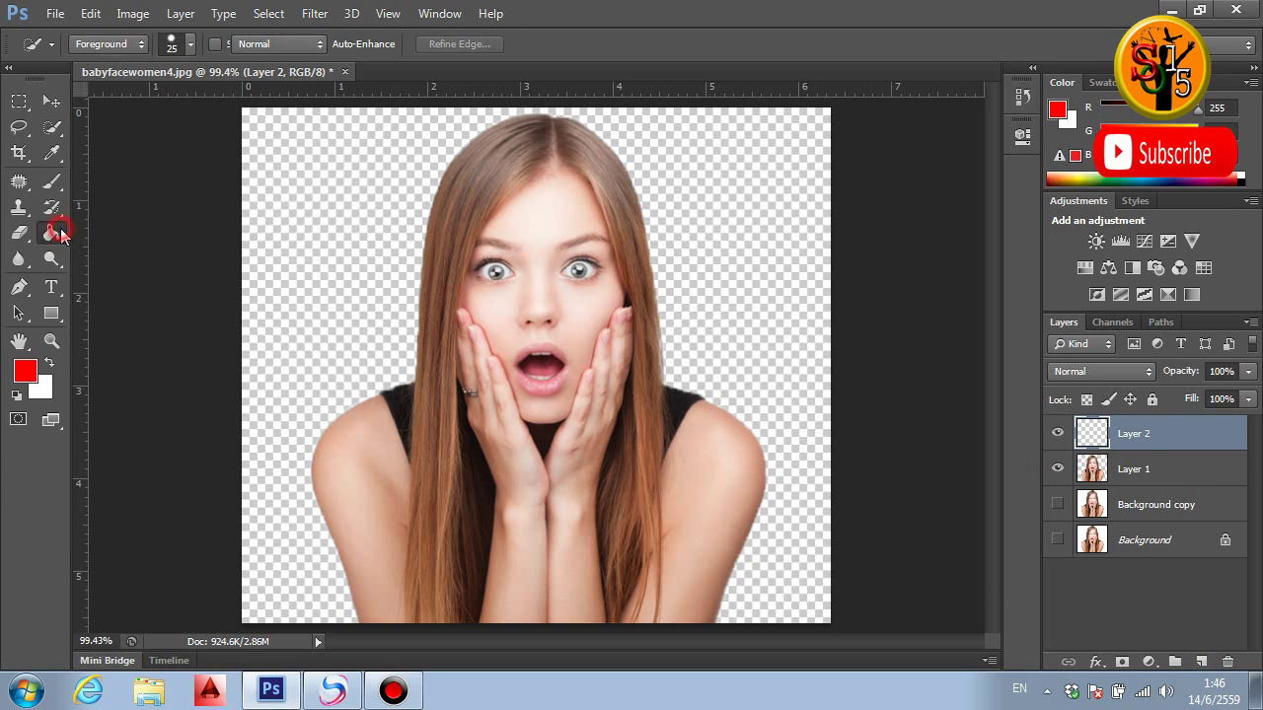
pyautogui.click(739, 208)
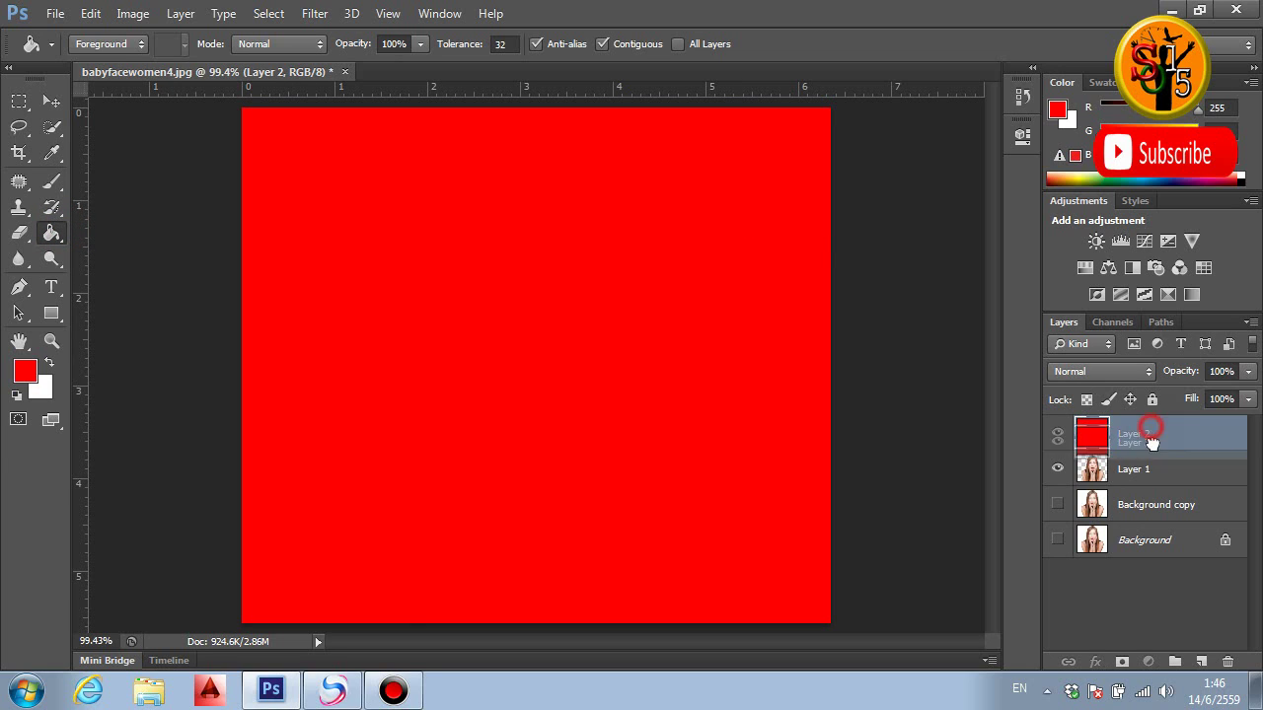
pyautogui.moveTo(1151, 433); pyautogui.dragTo(1152, 480)
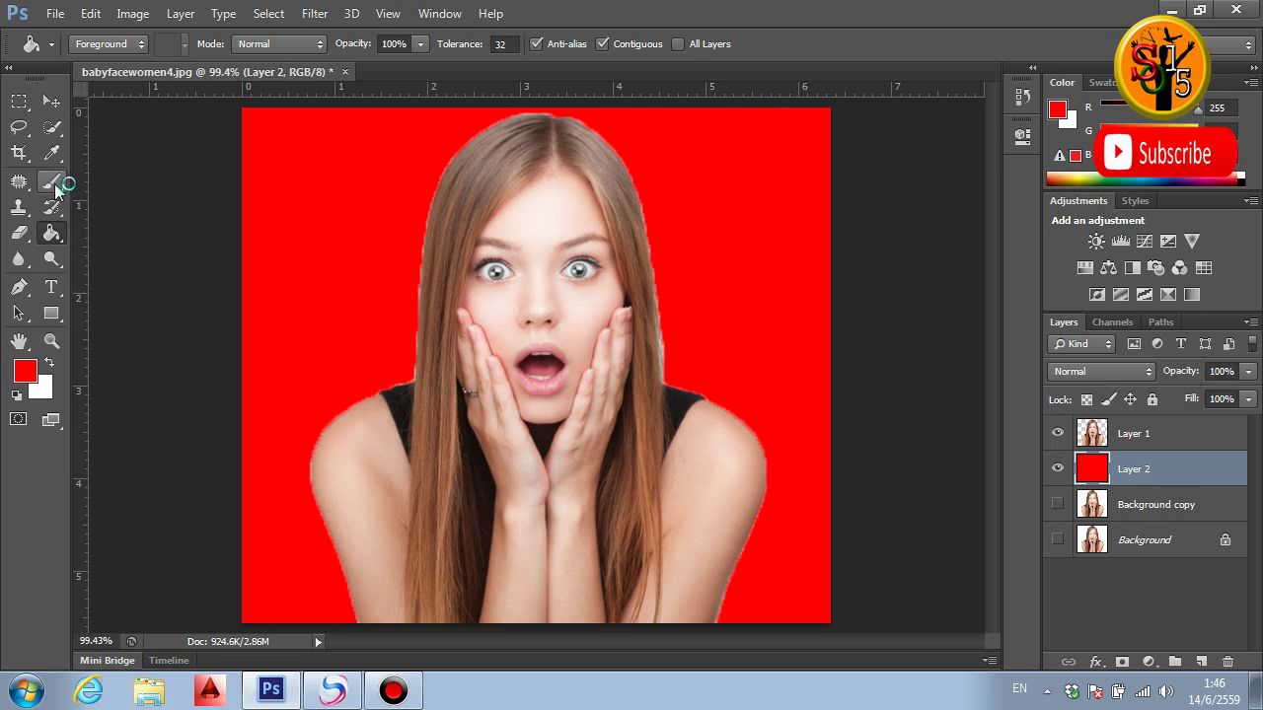
# Use the Eraser on Layer 1, zoomed to 400% on the hair edge beside the red.
pyautogui.click(20, 234)
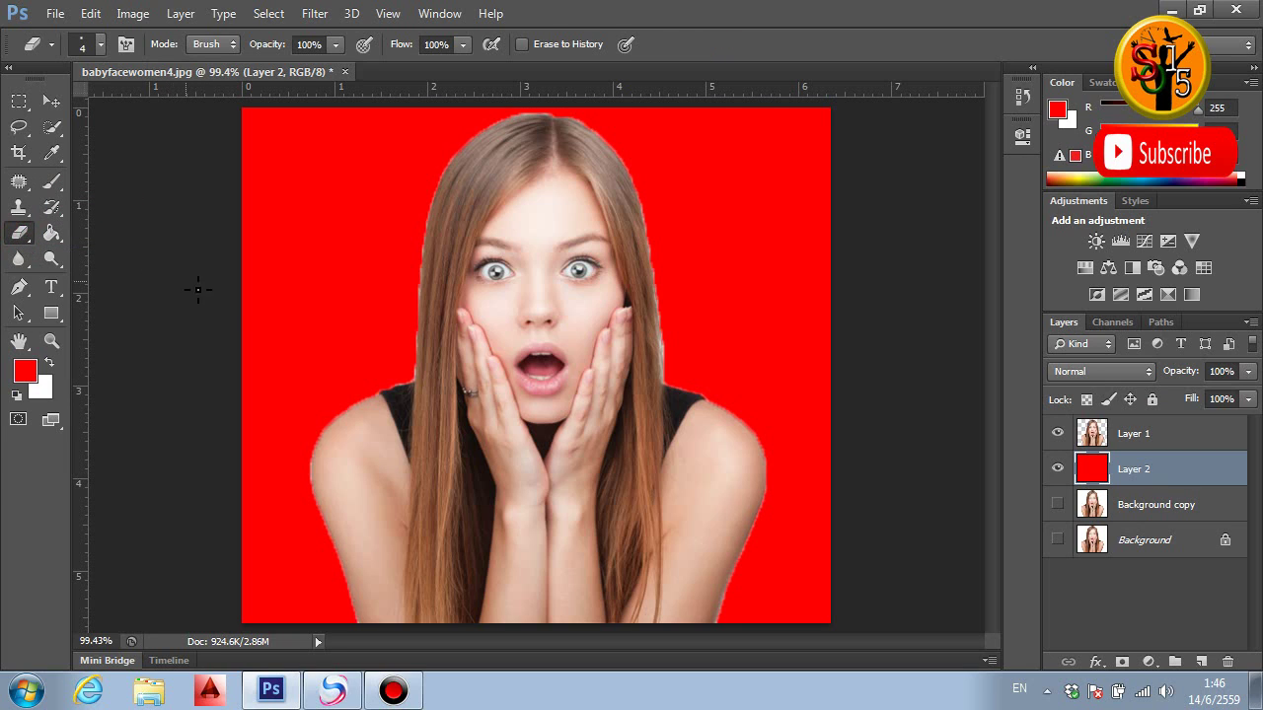
pyautogui.click(1131, 444)
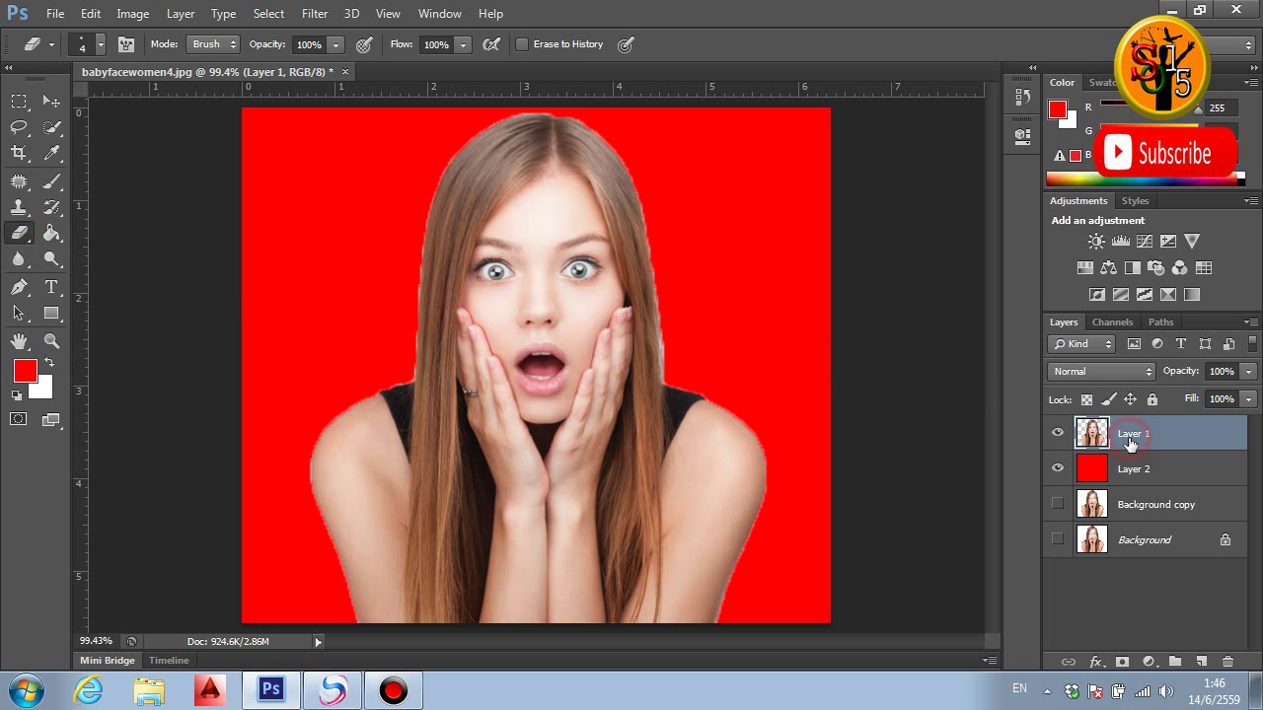
pyautogui.hotkey('ctrl', '+')
pyautogui.hotkey('ctrl', '+')
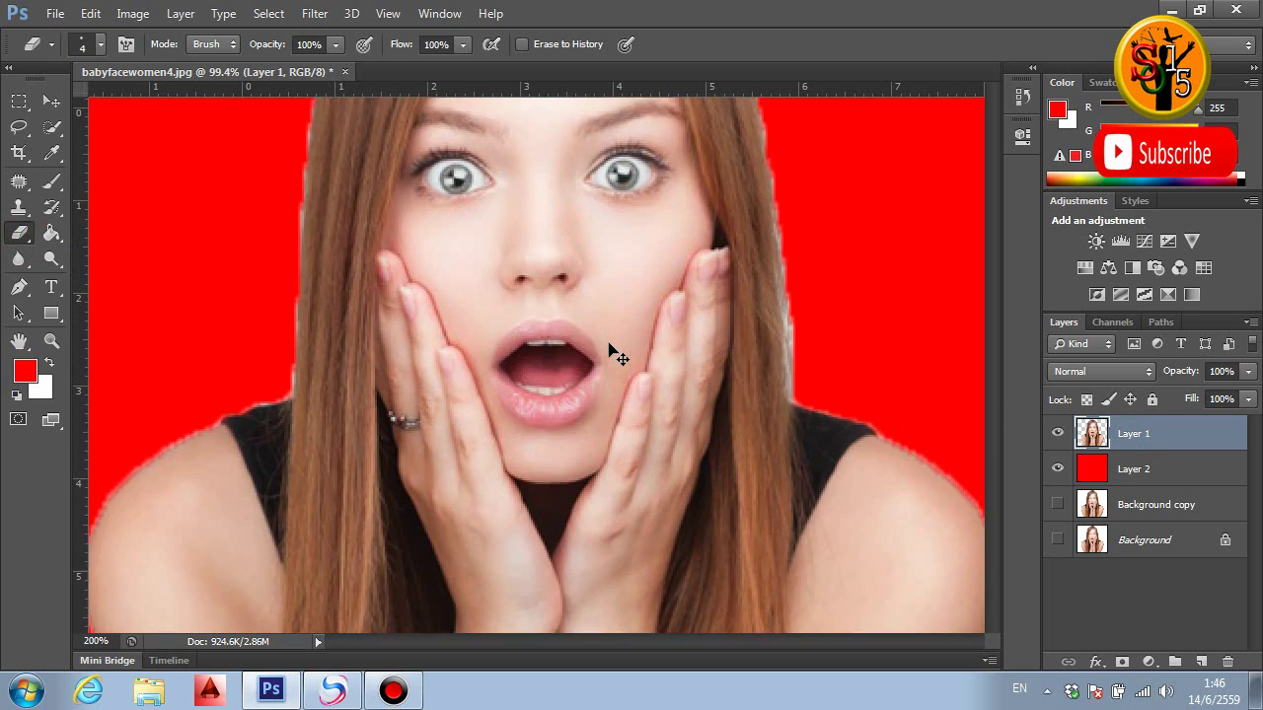
pyautogui.hotkey('ctrl', '+')
pyautogui.moveTo(373, 325)
pyautogui.mouseDown()
pyautogui.moveTo(648, 366)
pyautogui.moveTo(683, 359)
pyautogui.mouseUp()
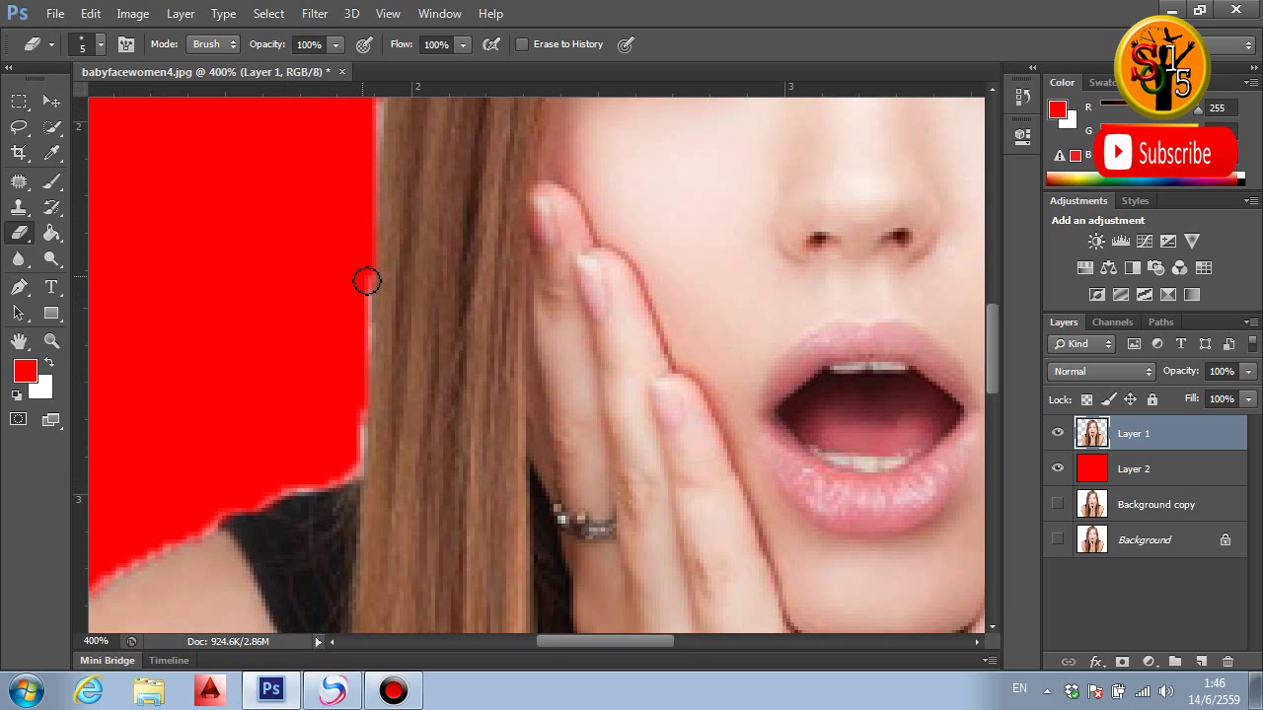
# Erase the pale fringe along the hair edge and the top and outer edge of the shoulder.
pyautogui.moveTo(366, 281)
pyautogui.mouseDown()
pyautogui.moveTo(361, 474)
pyautogui.moveTo(175, 544)
pyautogui.moveTo(193, 538)
pyautogui.mouseUp()
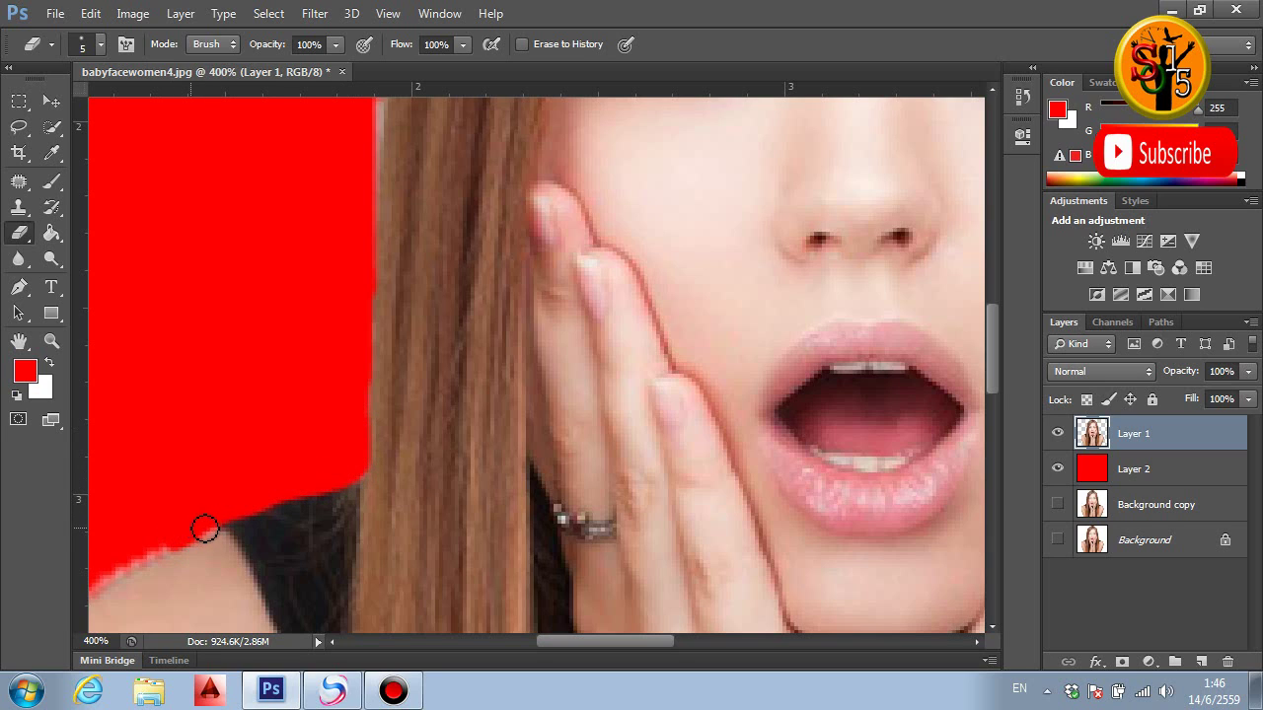
pyautogui.moveTo(180, 488)
pyautogui.mouseDown()
pyautogui.moveTo(263, 402)
pyautogui.moveTo(527, 245)
pyautogui.moveTo(487, 155)
pyautogui.moveTo(357, 248)
pyautogui.moveTo(383, 240)
pyautogui.moveTo(211, 496)
pyautogui.mouseUp()
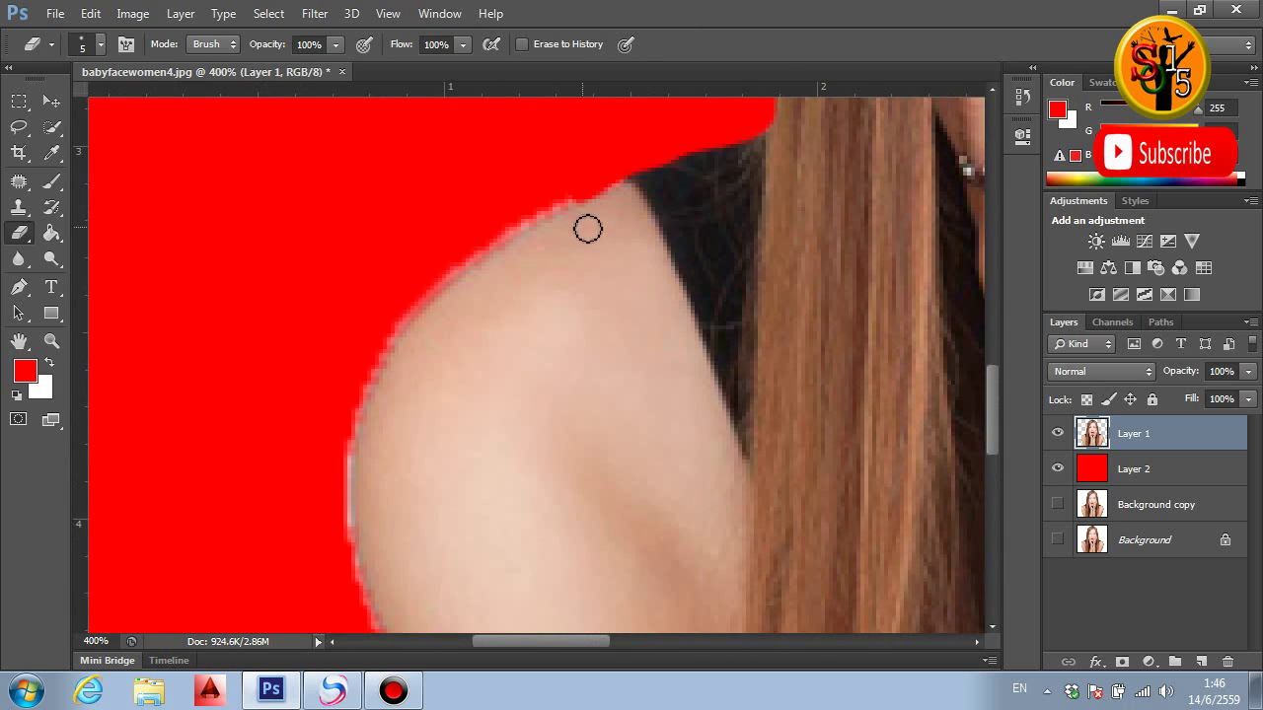
pyautogui.moveTo(570, 201)
pyautogui.mouseDown()
pyautogui.moveTo(476, 251)
pyautogui.moveTo(395, 323)
pyautogui.mouseUp()
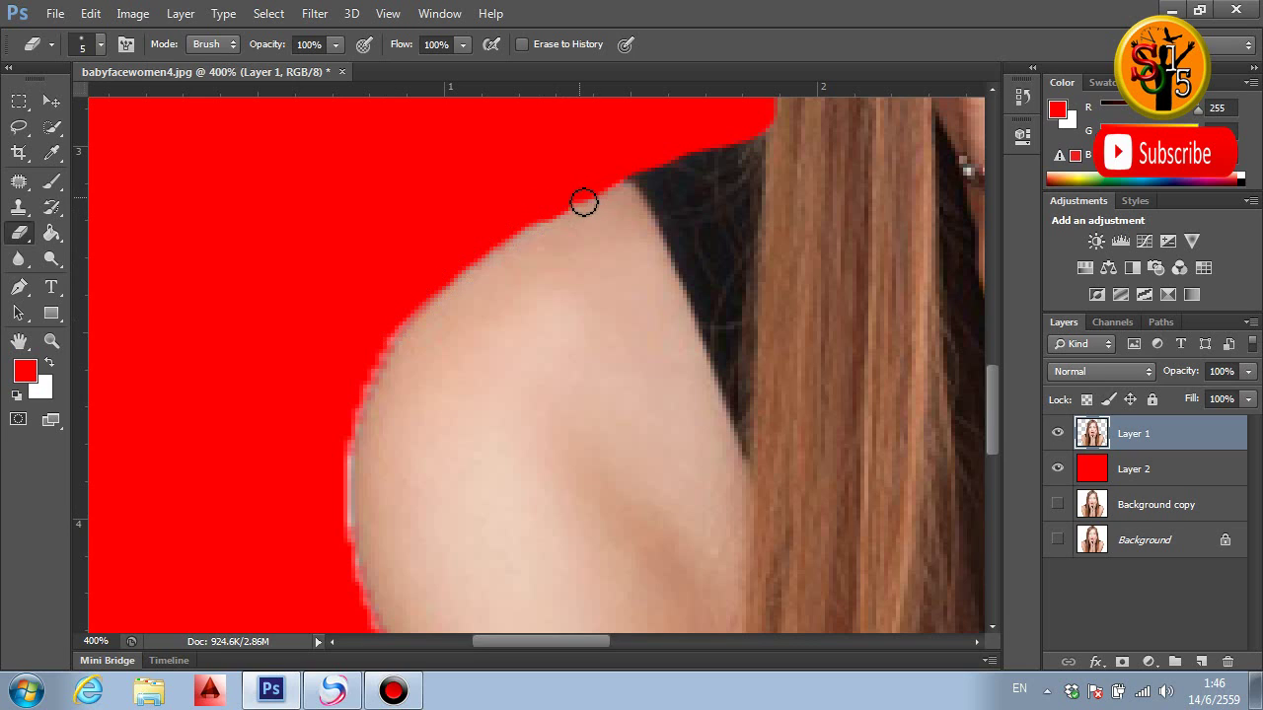
pyautogui.moveTo(575, 201)
pyautogui.mouseDown()
pyautogui.moveTo(442, 280)
pyautogui.moveTo(404, 330)
pyautogui.mouseUp()
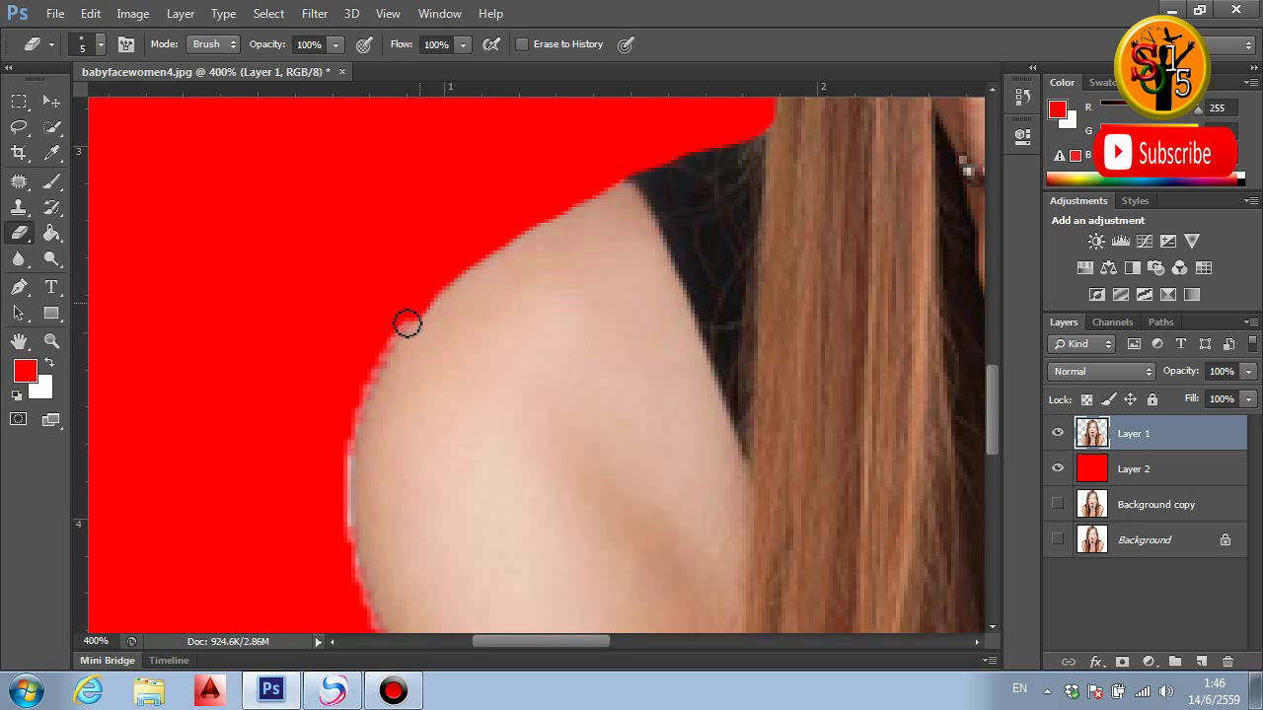
pyautogui.moveTo(425, 305)
pyautogui.mouseDown()
pyautogui.moveTo(378, 361)
pyautogui.moveTo(345, 446)
pyautogui.moveTo(335, 533)
pyautogui.moveTo(356, 595)
pyautogui.moveTo(320, 590)
pyautogui.mouseUp()
# Dismiss the Facebook popup and erase the white fringe down the left shoulder's edge.
pyautogui.scroll(-2, 321, 589)
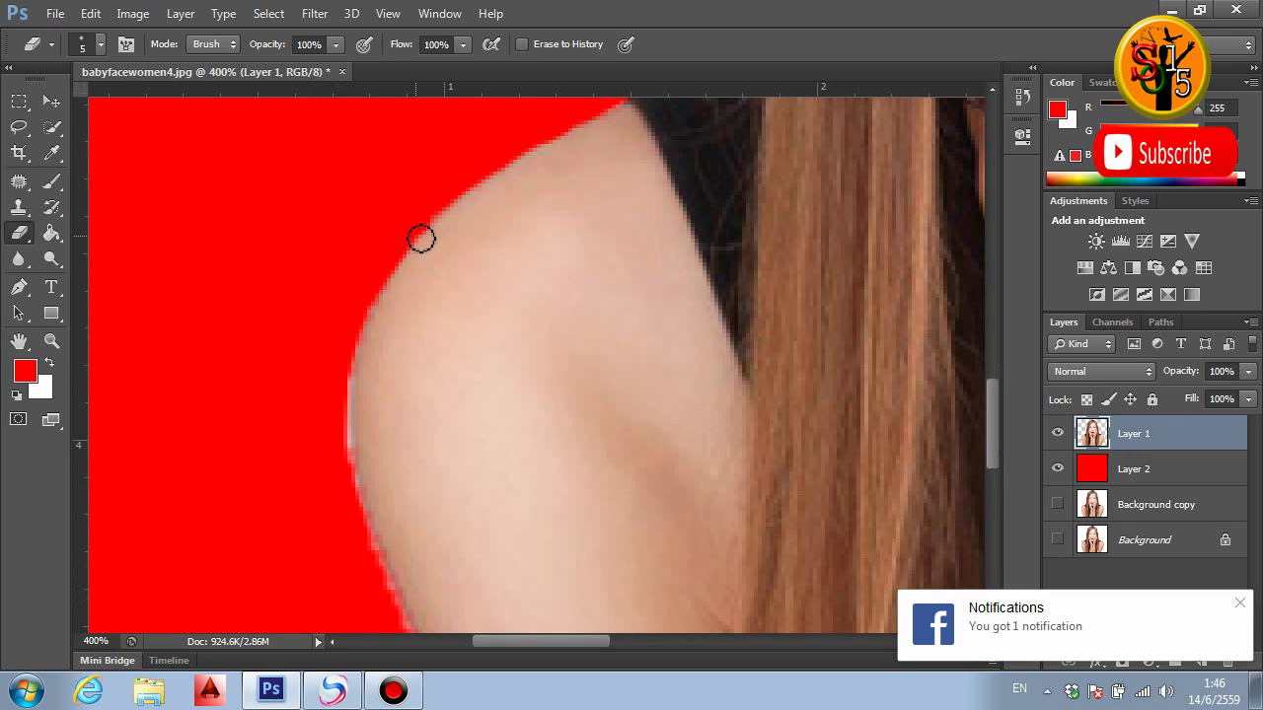
pyautogui.click(1237, 605)
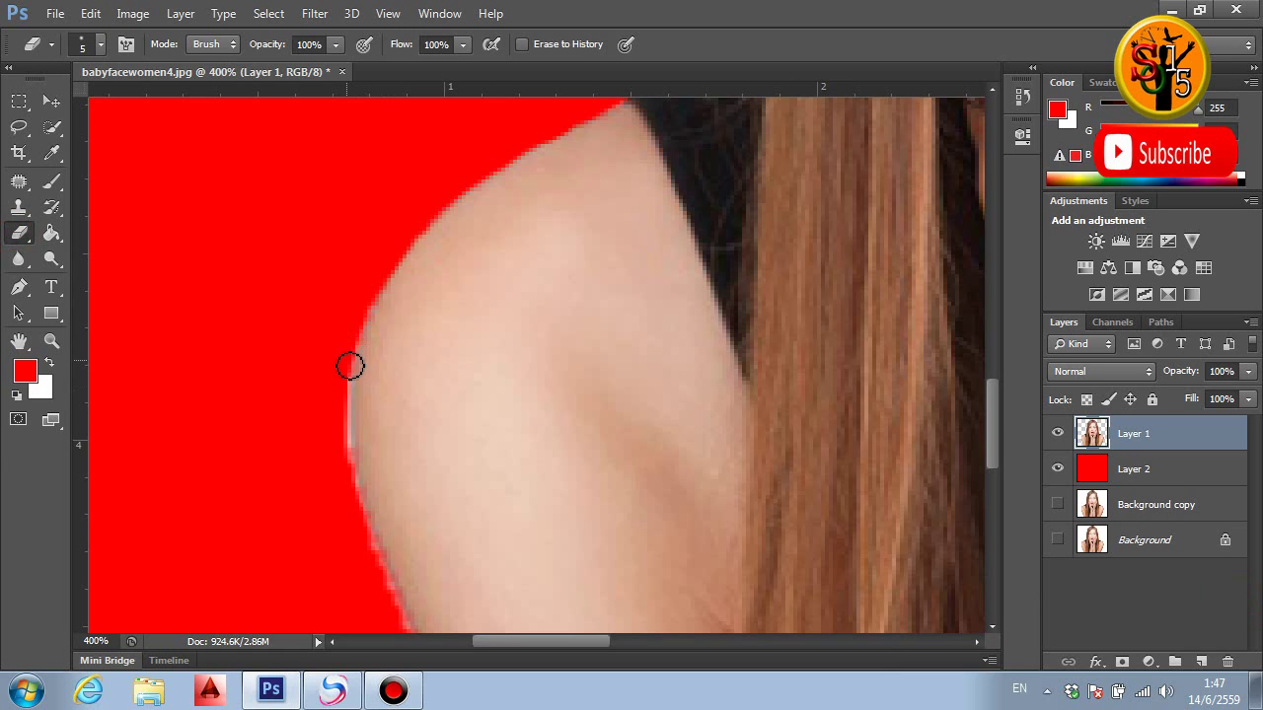
pyautogui.moveTo(345, 382)
pyautogui.mouseDown()
pyautogui.moveTo(344, 454)
pyautogui.moveTo(371, 571)
pyautogui.mouseUp()
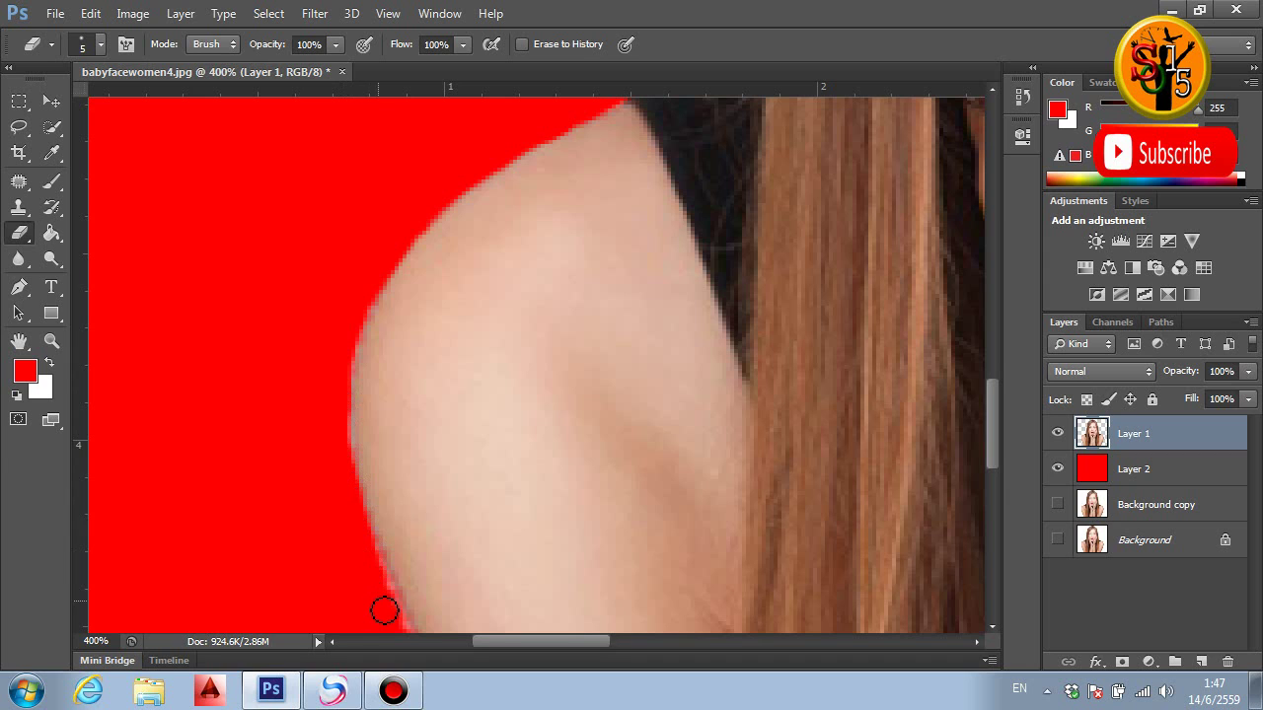
pyautogui.scroll(-2, 365, 592)
pyautogui.scroll(-2, 356, 344)
pyautogui.moveTo(366, 243); pyautogui.dragTo(392, 327)
pyautogui.moveTo(379, 284)
pyautogui.mouseDown()
pyautogui.moveTo(439, 416)
pyautogui.moveTo(498, 604)
pyautogui.mouseUp()
# Erase the remaining light fringe lower on the shoulder, then fit the whole image on screen.
pyautogui.scroll(-3, 470, 570)
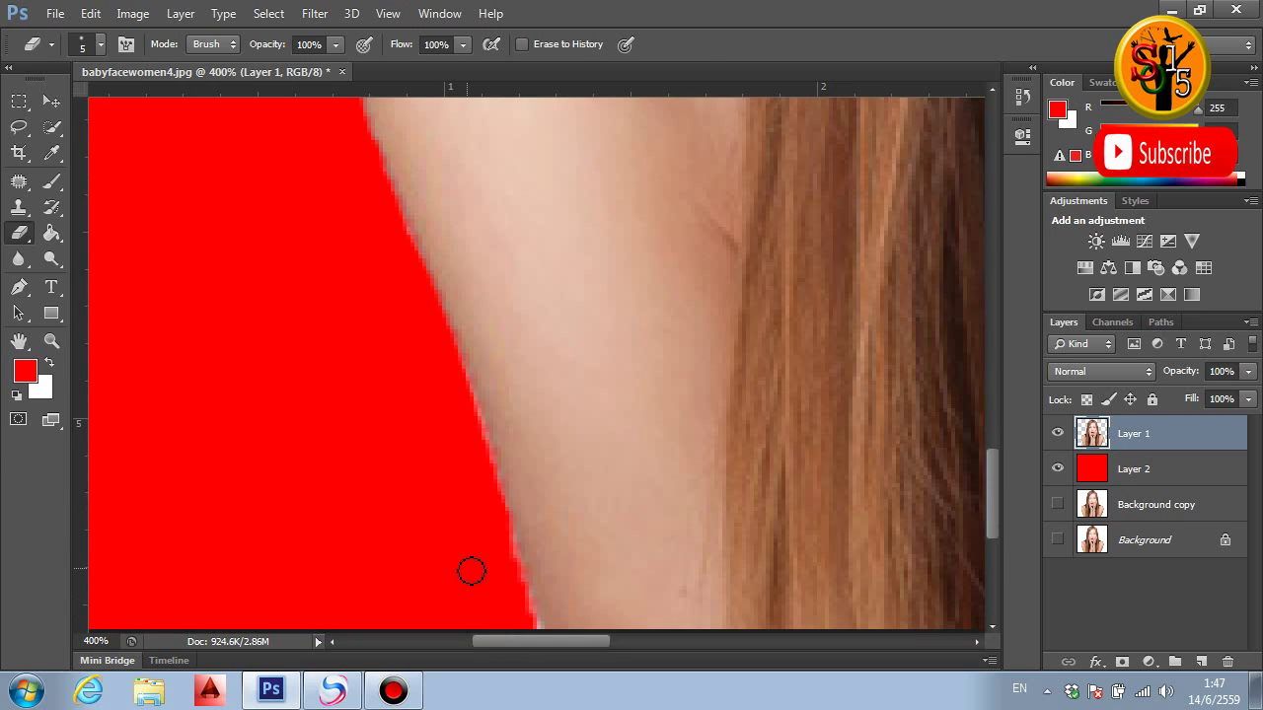
pyautogui.scroll(-5, 494, 424)
pyautogui.moveTo(500, 371); pyautogui.dragTo(530, 457)
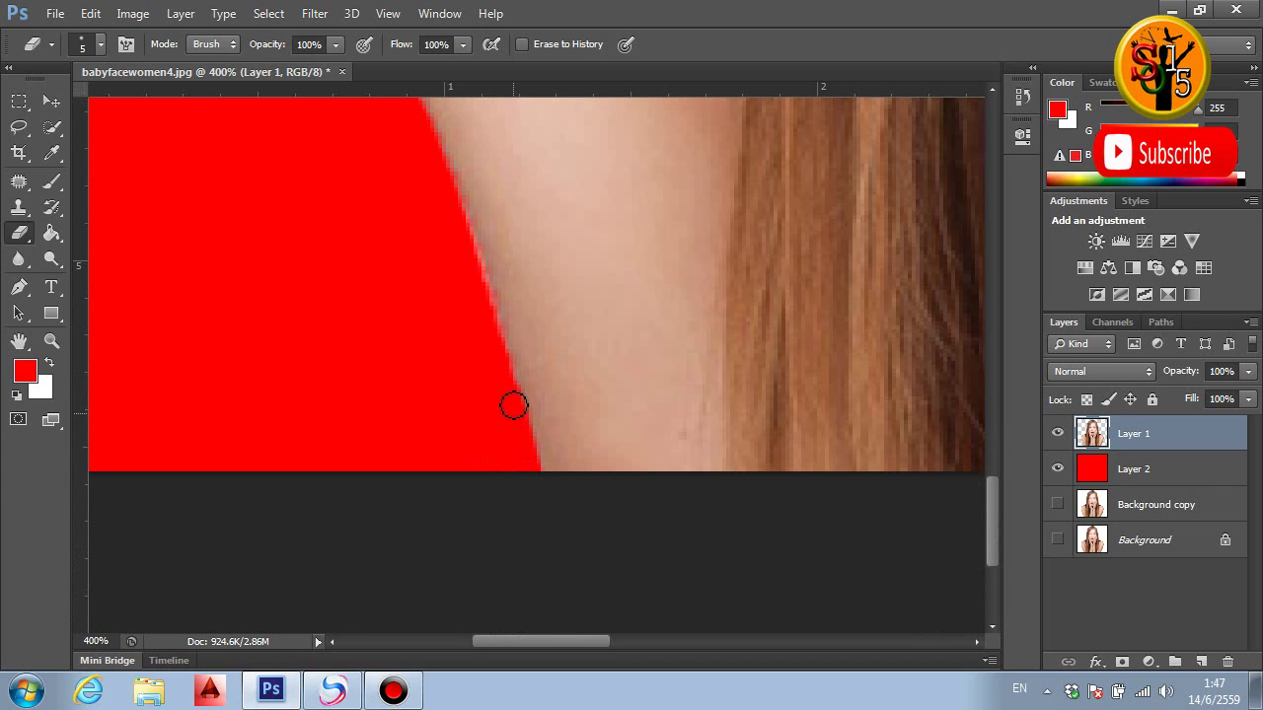
pyautogui.scroll(2, 473, 297)
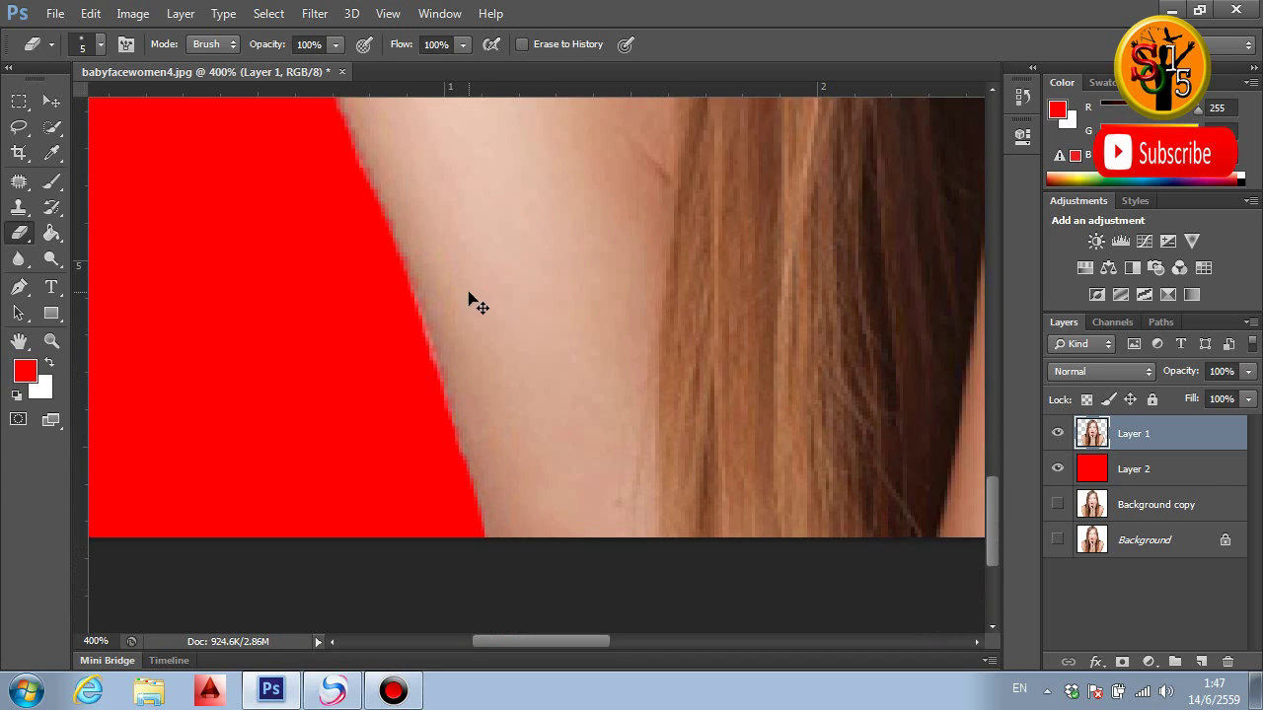
pyautogui.hotkey('ctrl', '0')
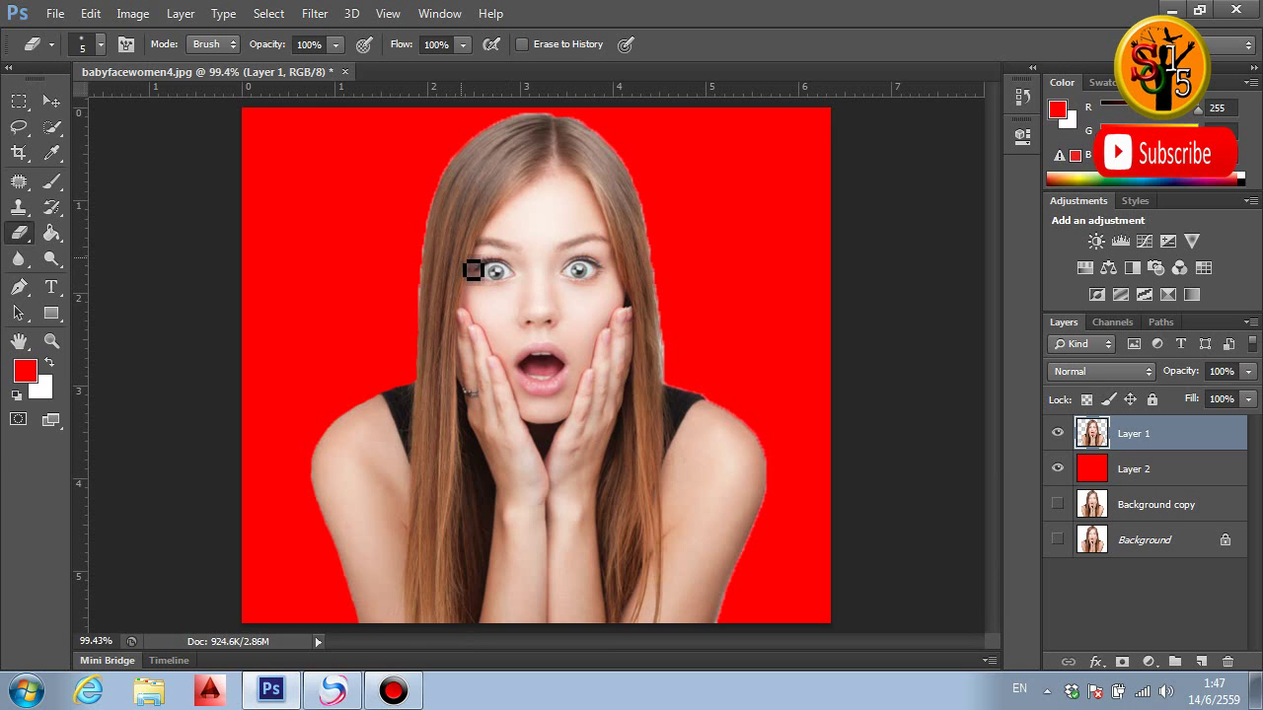
# Zoom in on the face and erase the pale fringe along the left hair edge.
pyautogui.press('super')
pyautogui.click(674, 225)
pyautogui.hotkey('ctrl', '+')
pyautogui.hotkey('ctrl', '+')
pyautogui.hotkey('ctrl', '+')
pyautogui.moveTo(385, 316); pyautogui.dragTo(638, 656)
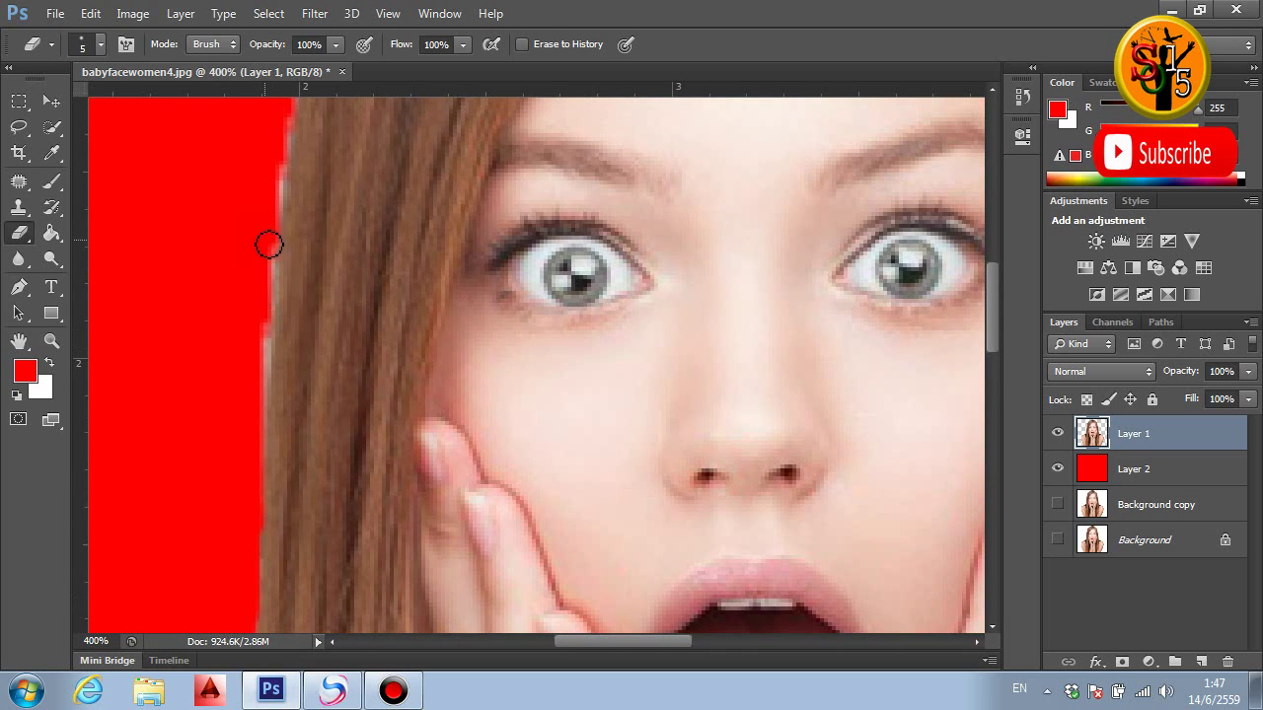
pyautogui.moveTo(269, 244); pyautogui.dragTo(254, 435)
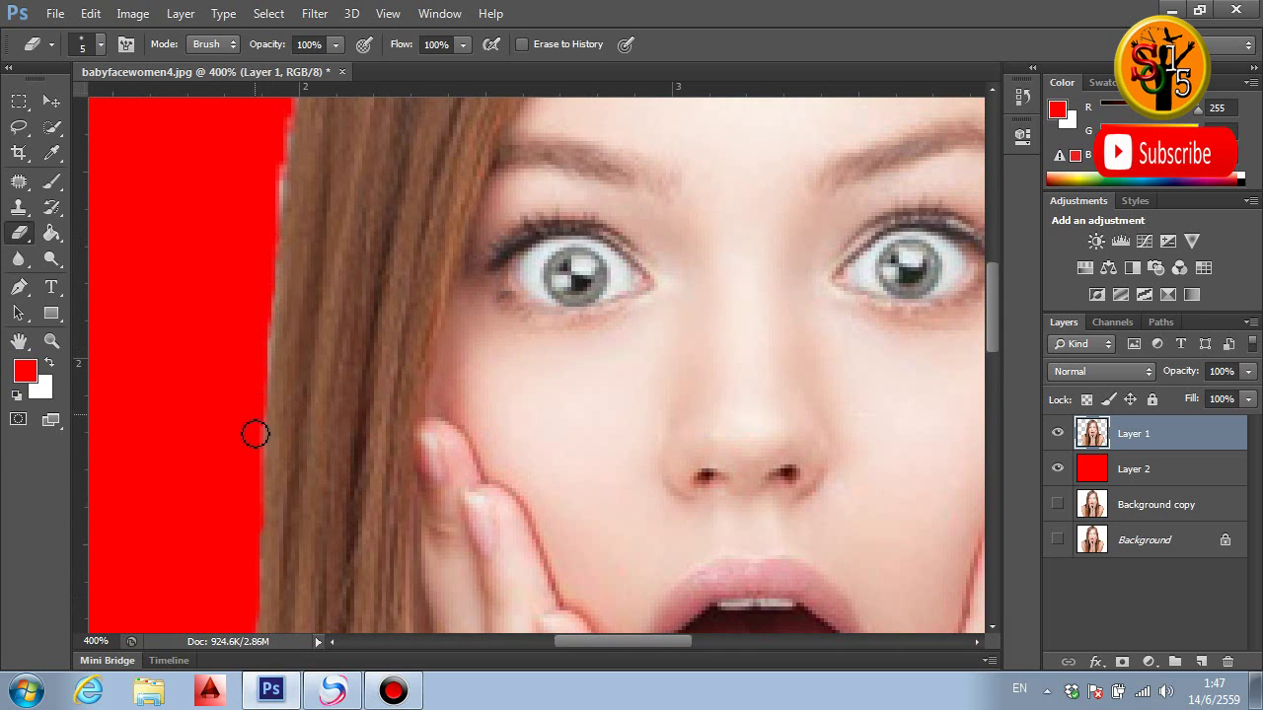
pyautogui.scroll(4, 241, 374)
pyautogui.scroll(1, 281, 286)
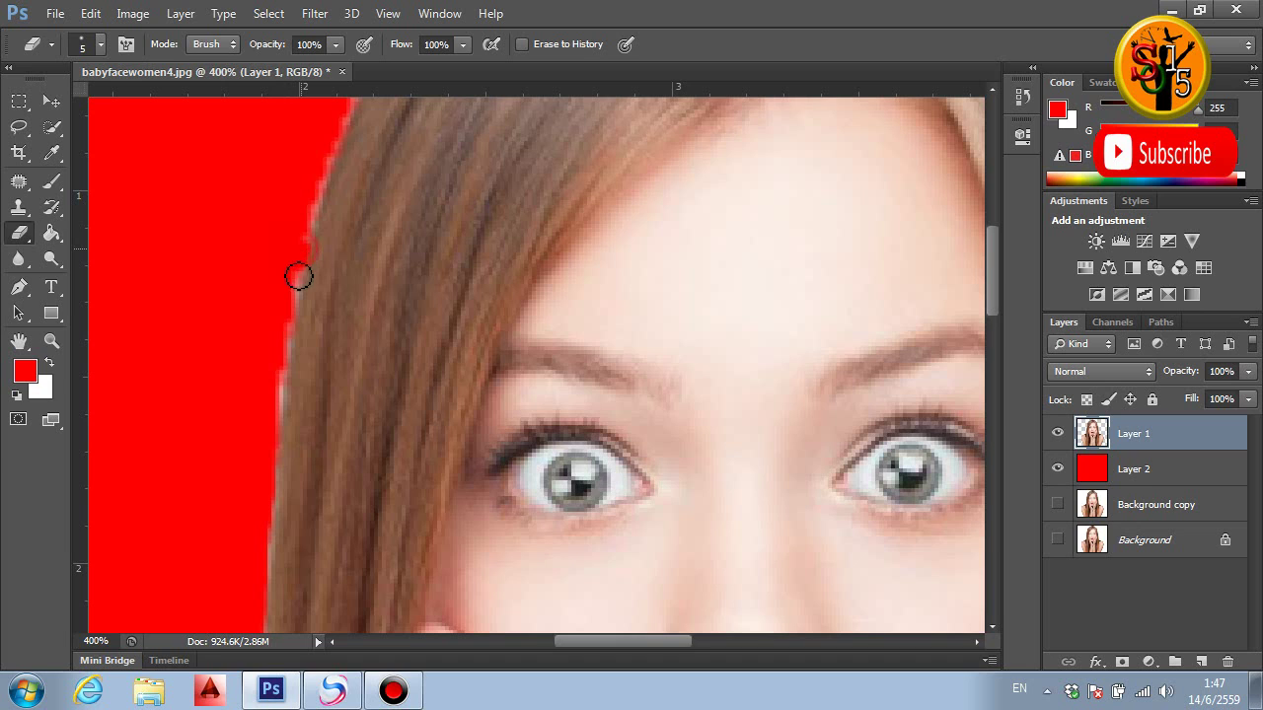
pyautogui.moveTo(299, 276); pyautogui.dragTo(265, 466)
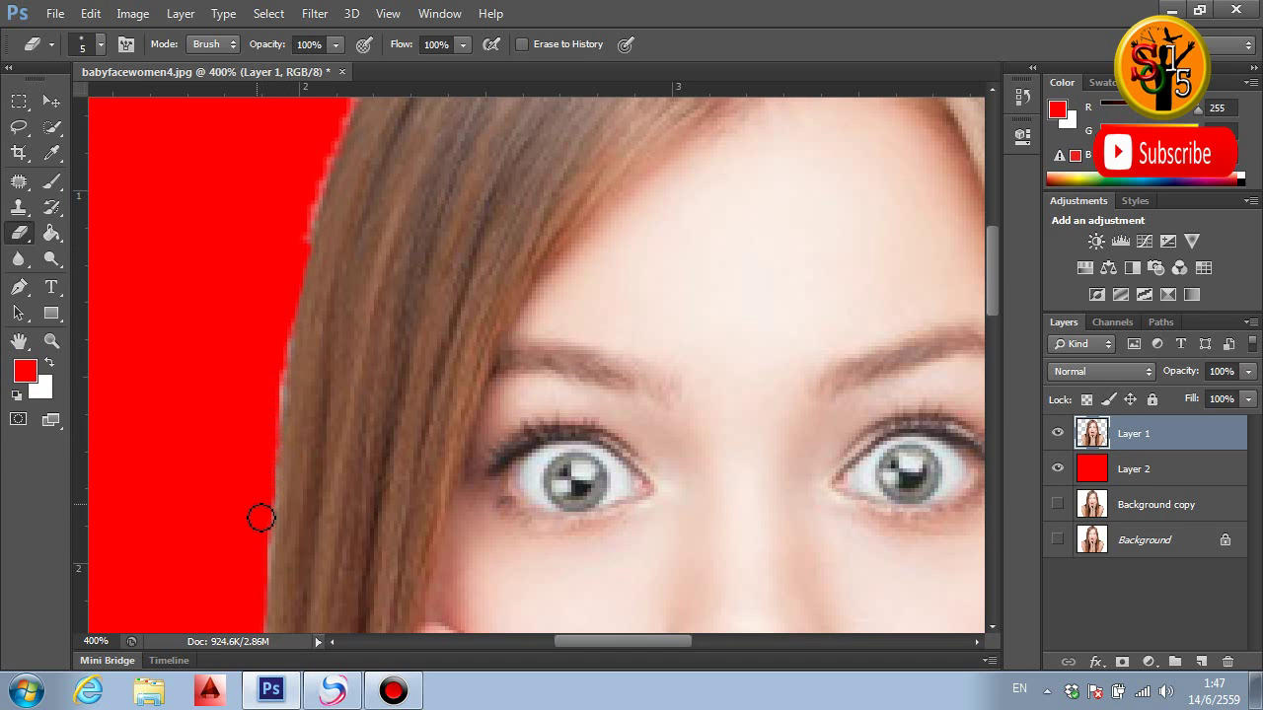
pyautogui.scroll(4, 298, 321)
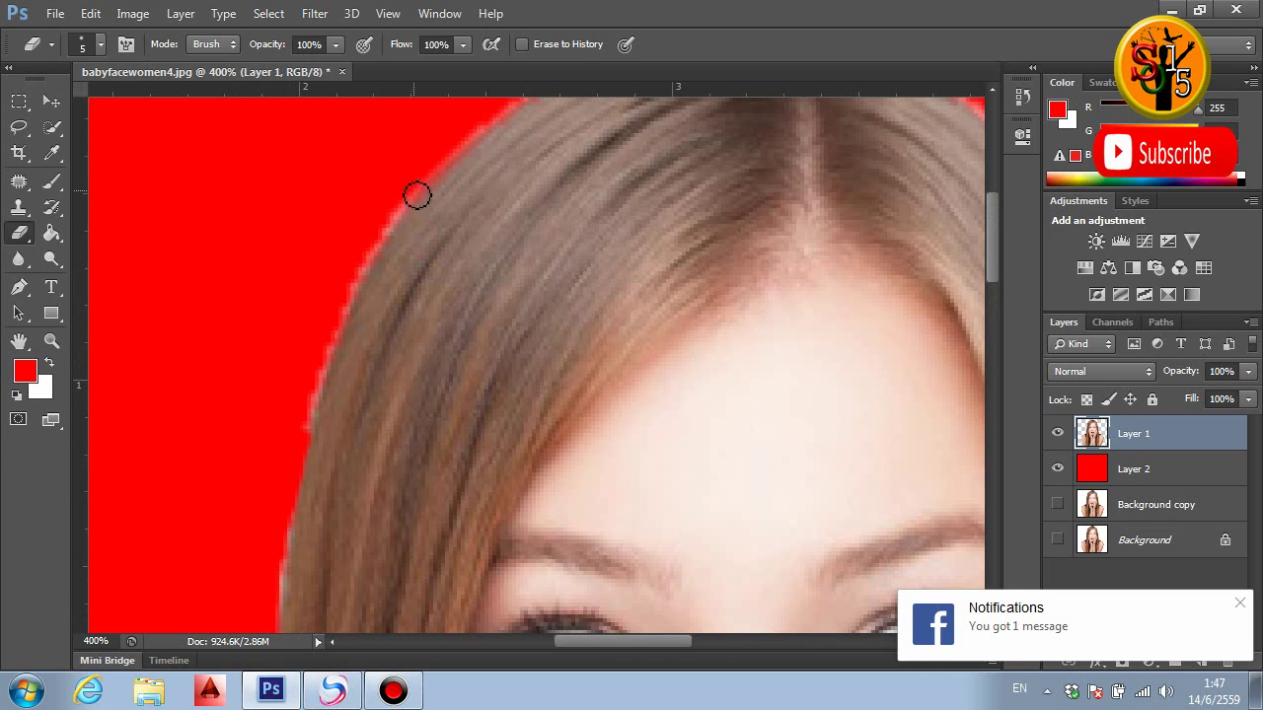
pyautogui.moveTo(416, 195)
pyautogui.mouseDown()
pyautogui.moveTo(358, 267)
pyautogui.moveTo(298, 440)
pyautogui.mouseUp()
# Clean the pale fringe off the top of the hair.
pyautogui.scroll(4, 503, 194)
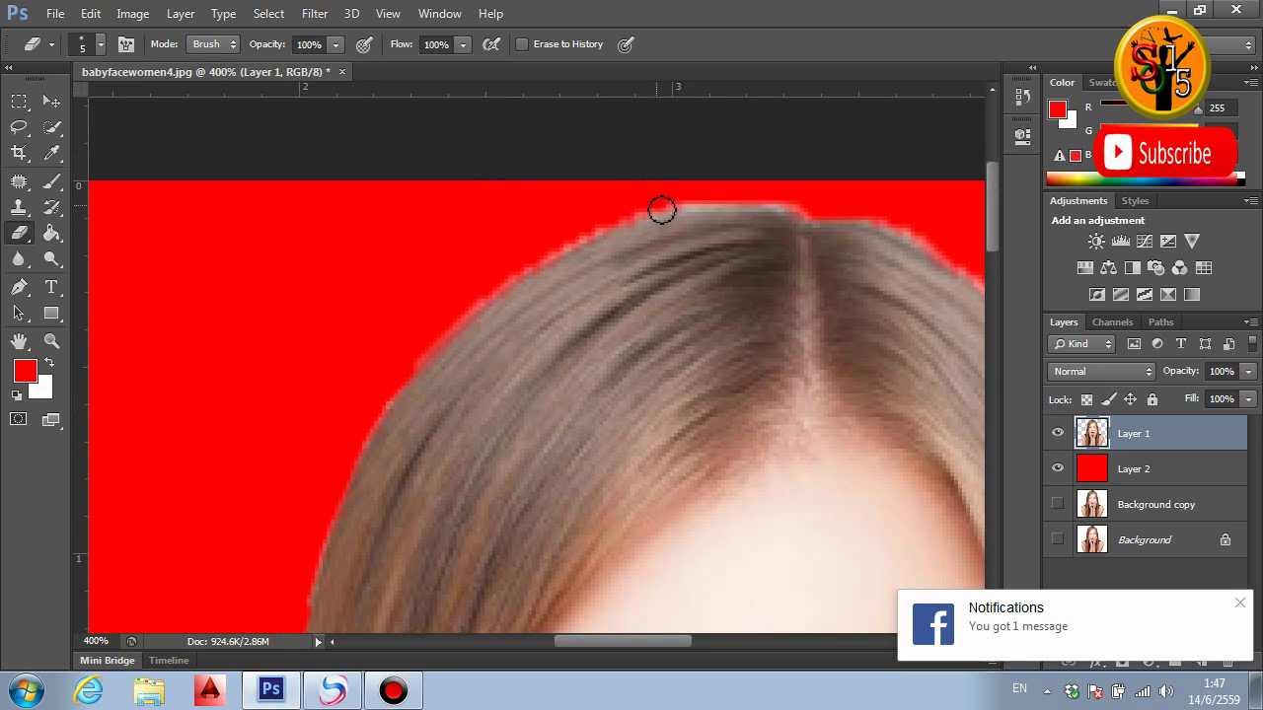
pyautogui.moveTo(669, 204)
pyautogui.mouseDown()
pyautogui.moveTo(561, 256)
pyautogui.moveTo(404, 370)
pyautogui.mouseUp()
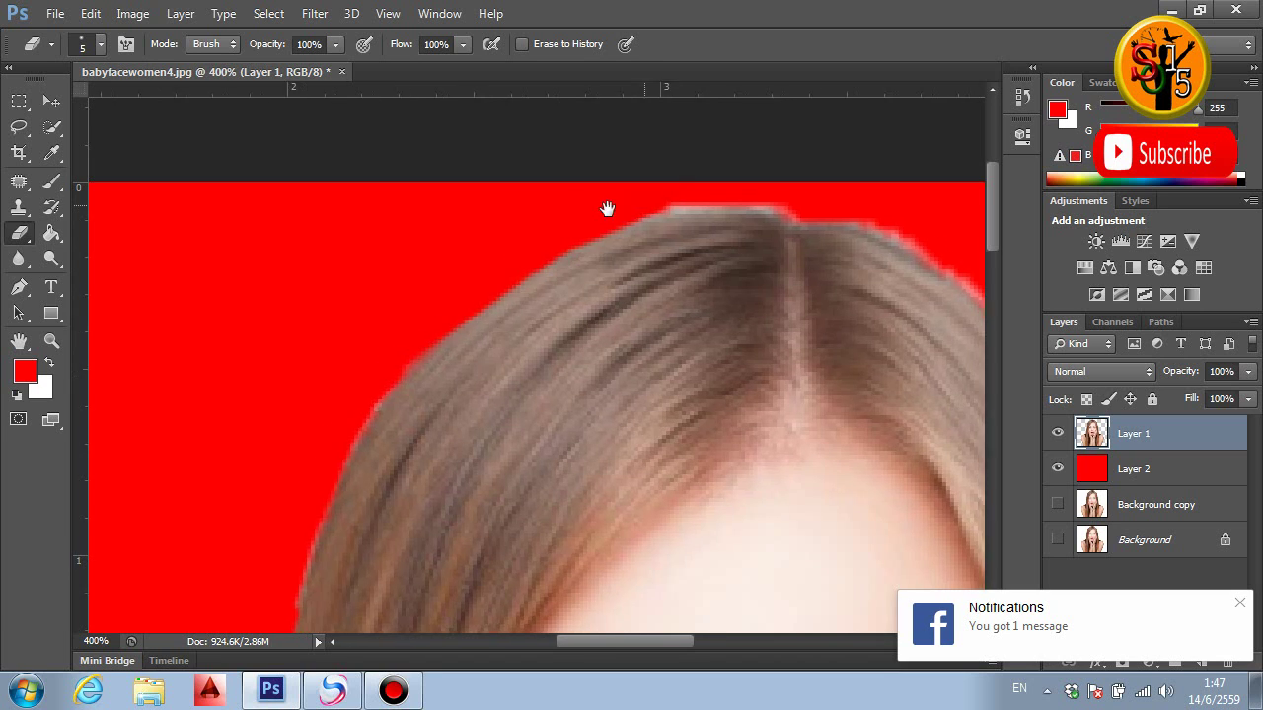
pyautogui.moveTo(606, 208)
pyautogui.mouseDown()
pyautogui.moveTo(375, 240)
pyautogui.moveTo(583, 275)
pyautogui.moveTo(712, 353)
pyautogui.mouseUp()
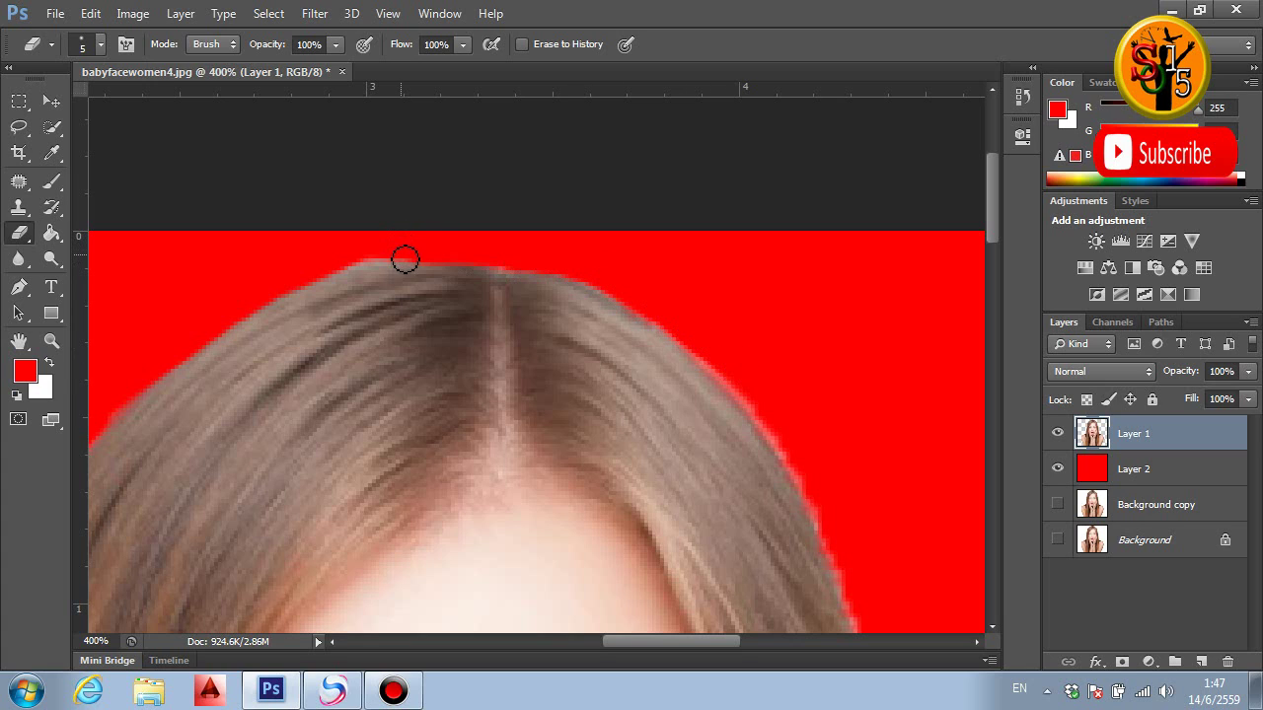
pyautogui.moveTo(414, 260); pyautogui.dragTo(368, 256)
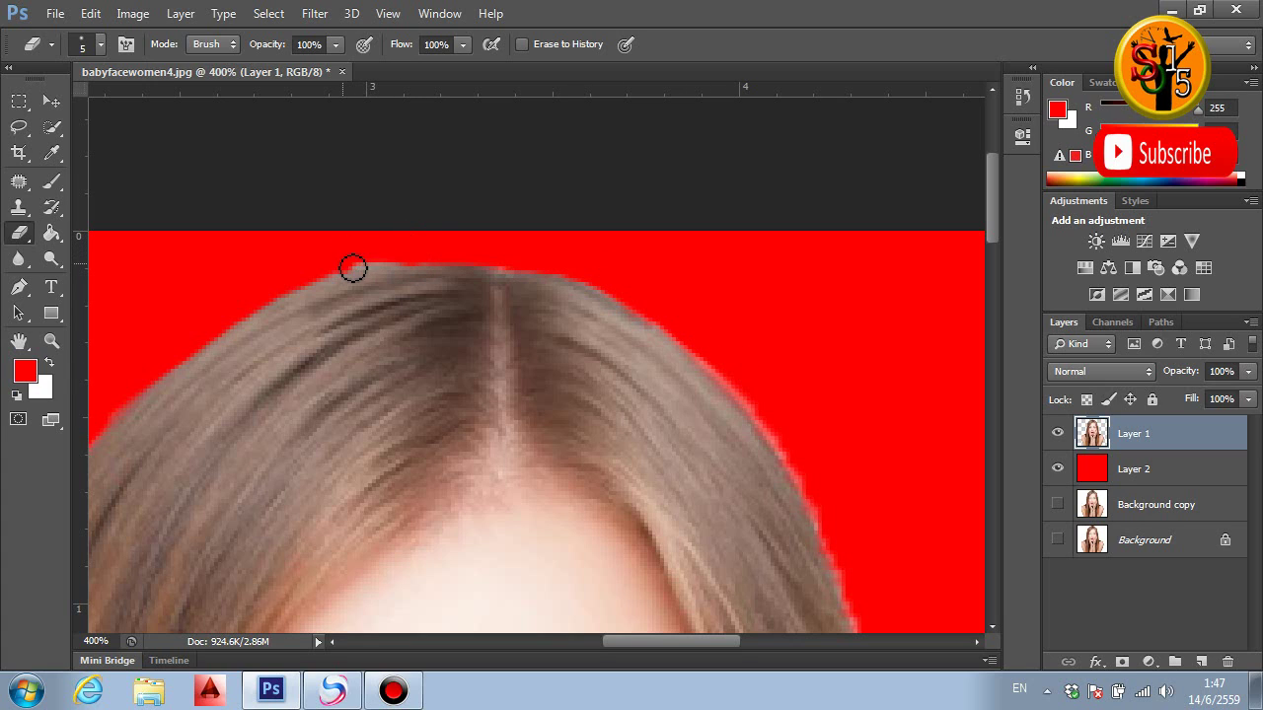
pyautogui.moveTo(730, 324); pyautogui.dragTo(510, 136)
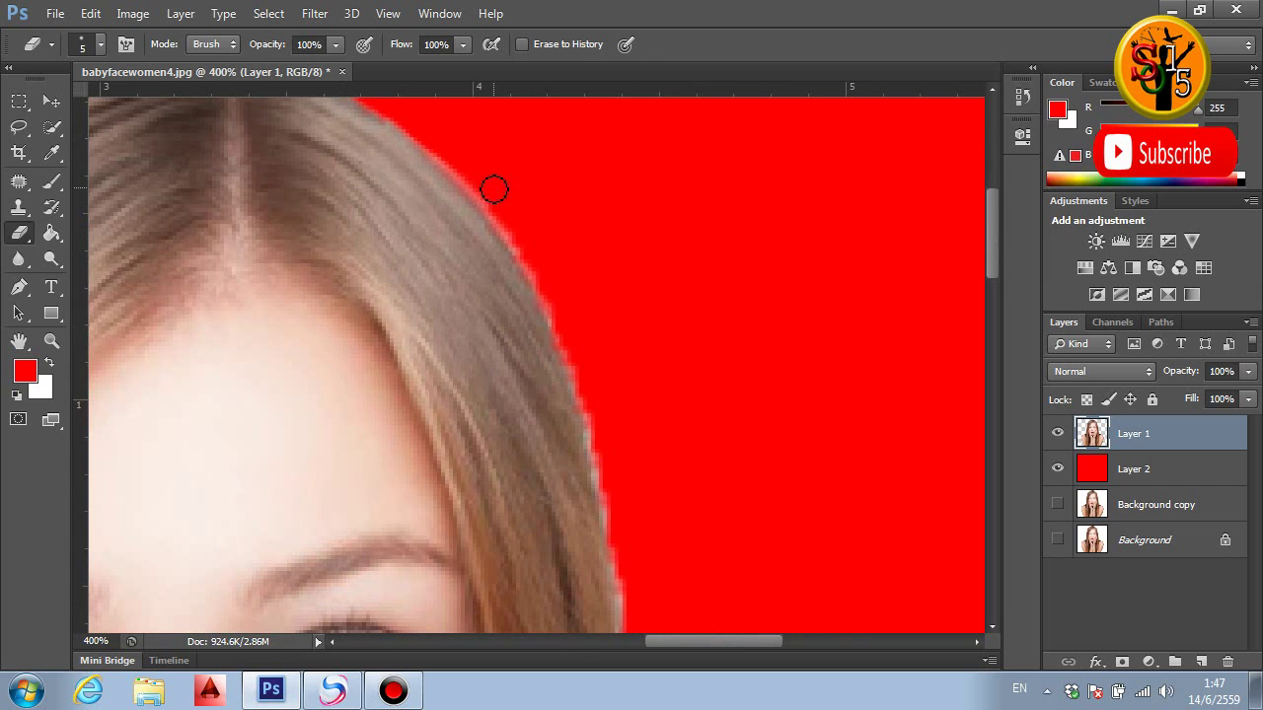
# Erase the fringe down the right side of the hair beside the eye.
pyautogui.moveTo(441, 154); pyautogui.dragTo(524, 244)
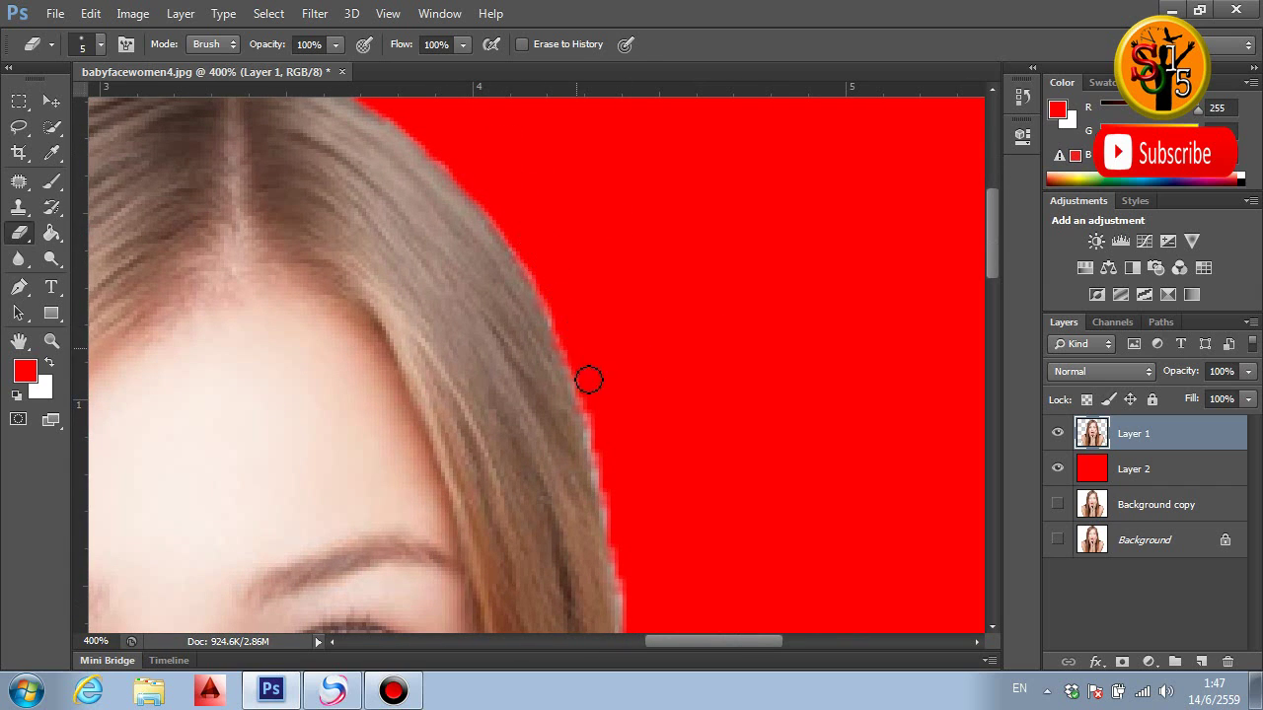
pyautogui.moveTo(589, 380); pyautogui.dragTo(604, 431)
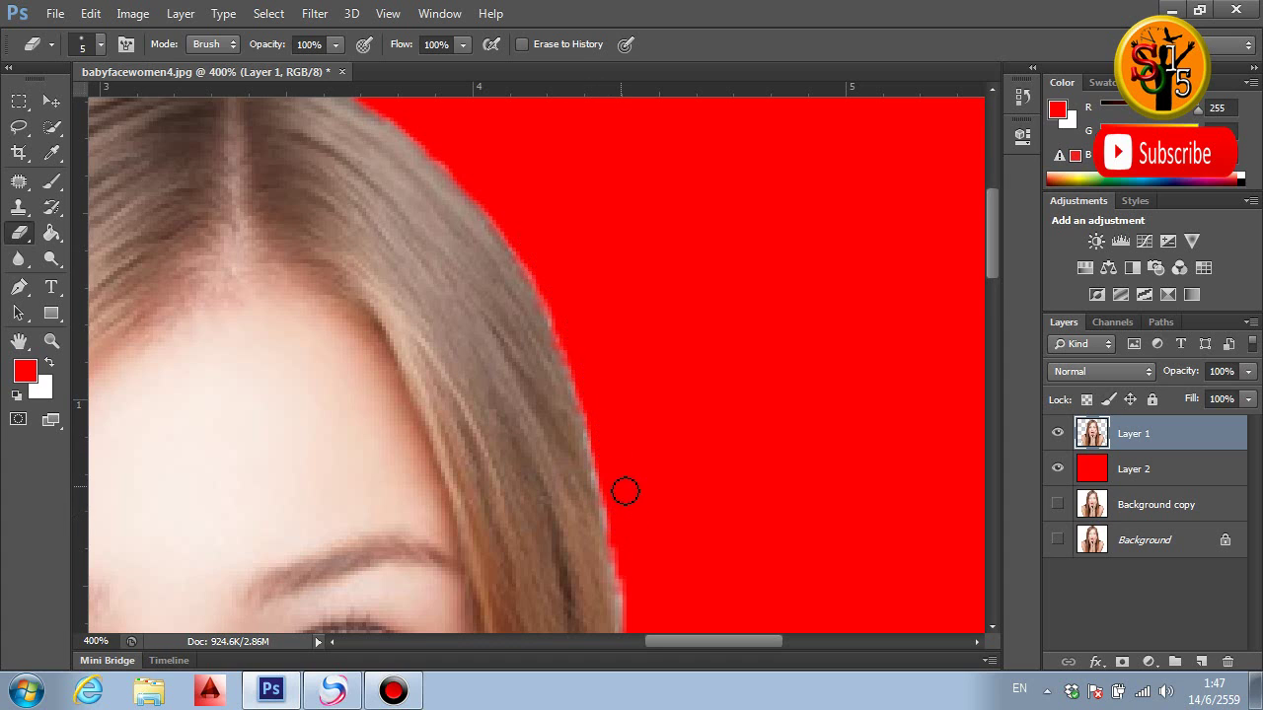
pyautogui.scroll(-1, 618, 432)
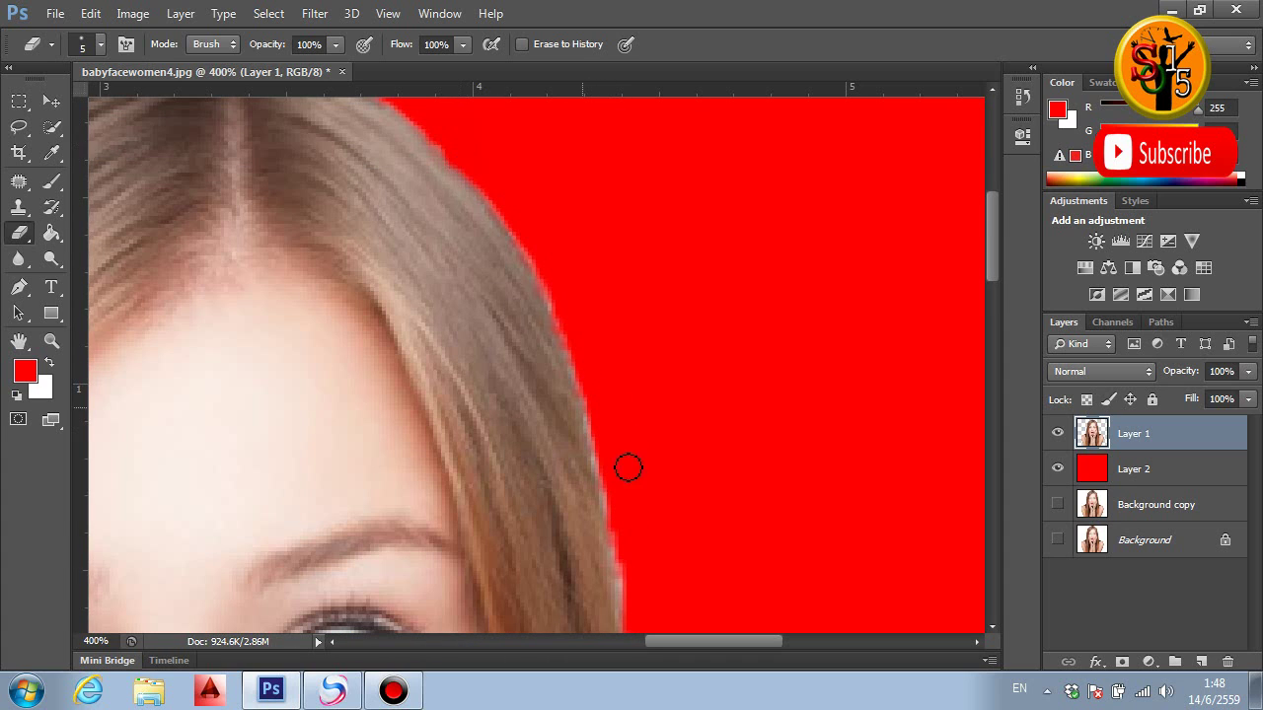
pyautogui.scroll(-2, 710, 538)
pyautogui.scroll(-1, 671, 395)
pyautogui.moveTo(608, 215)
pyautogui.mouseDown()
pyautogui.moveTo(625, 361)
pyautogui.moveTo(649, 429)
pyautogui.mouseUp()
pyautogui.moveTo(656, 478); pyautogui.dragTo(664, 523)
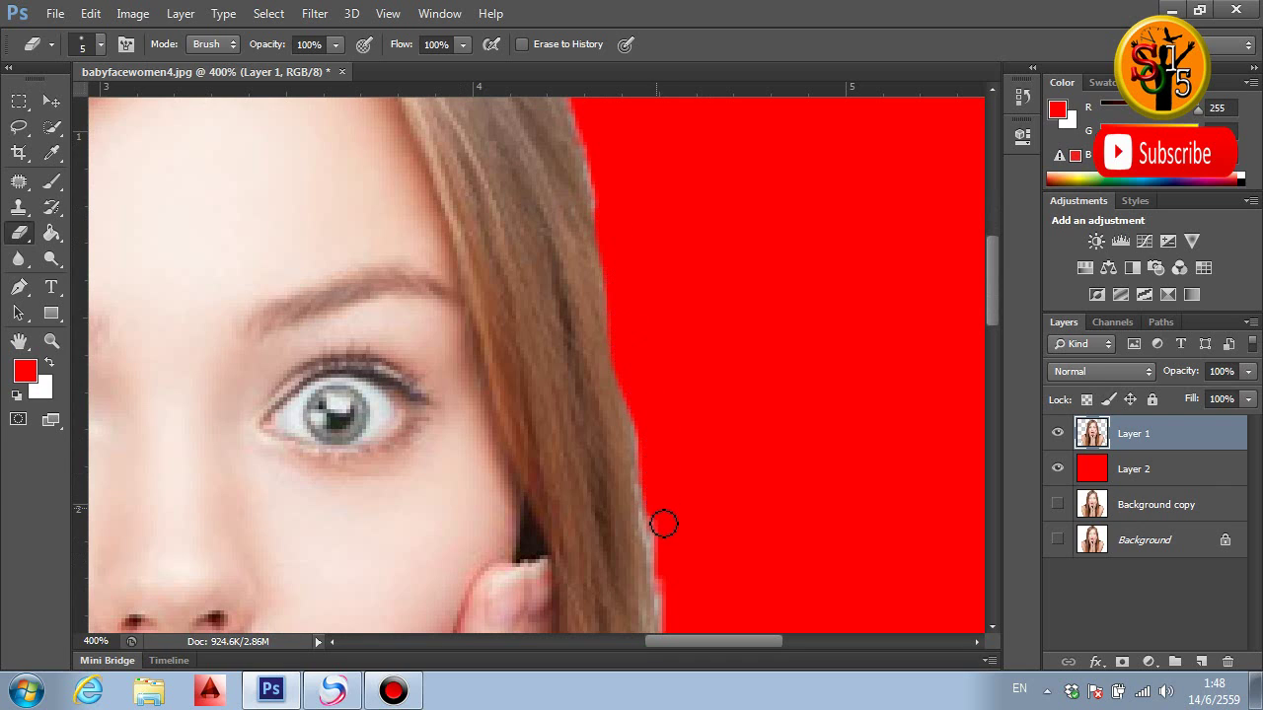
# Erase the right hair edge by the forehead, undo that stroke, and fit the portrait on screen.
pyautogui.scroll(2, 641, 424)
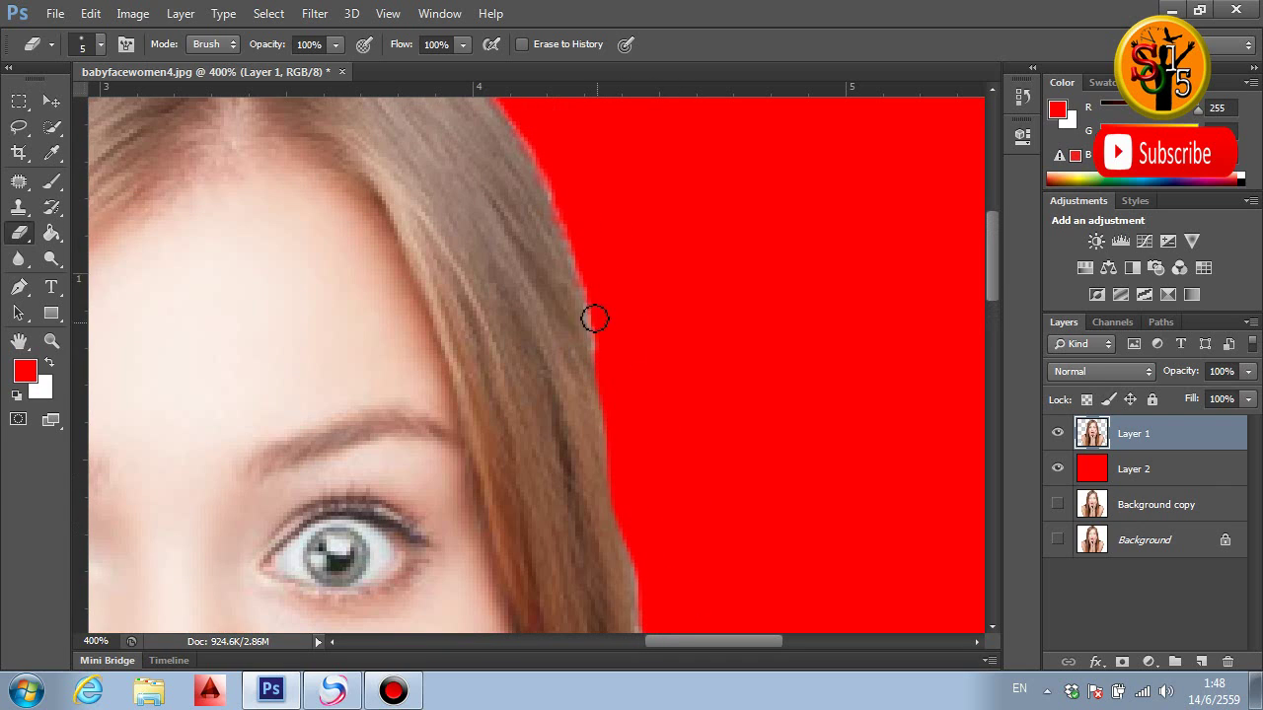
pyautogui.moveTo(552, 186); pyautogui.dragTo(634, 406)
pyautogui.hotkey('ctrl', 'z')
pyautogui.scroll(-1, 713, 521)
pyautogui.scroll(-2, 727, 530)
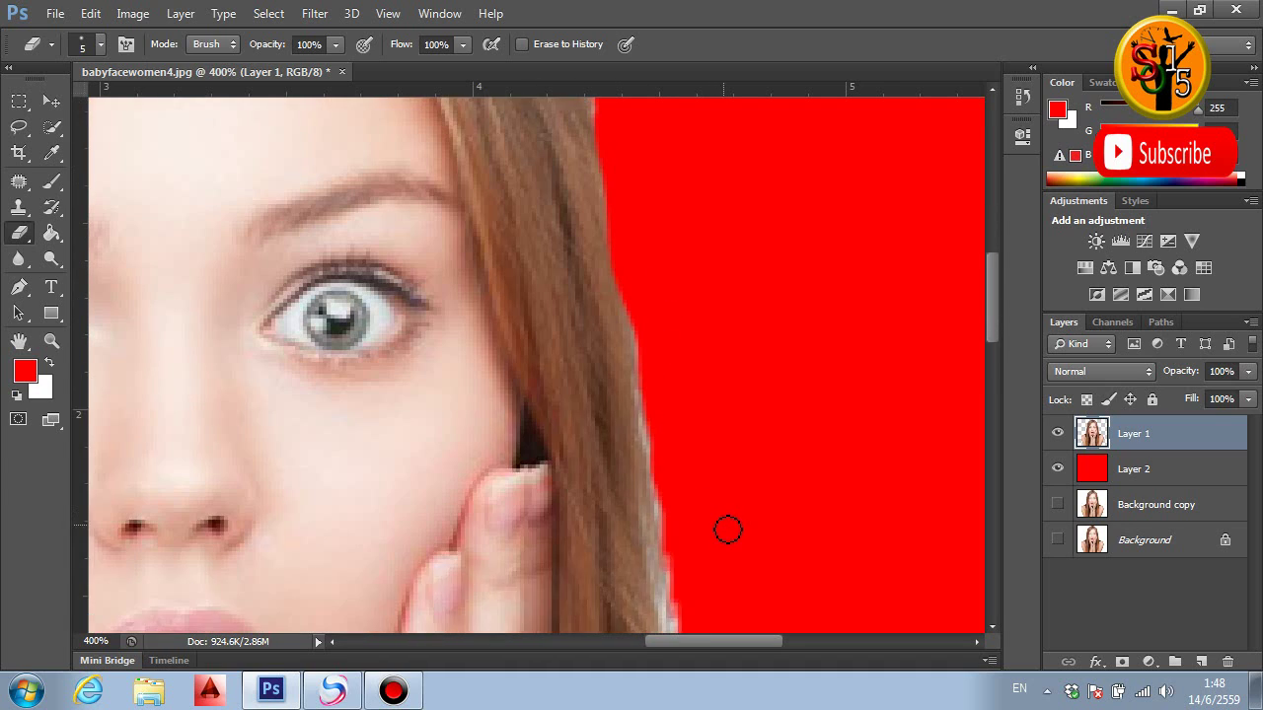
pyautogui.hotkey('ctrl', '0')
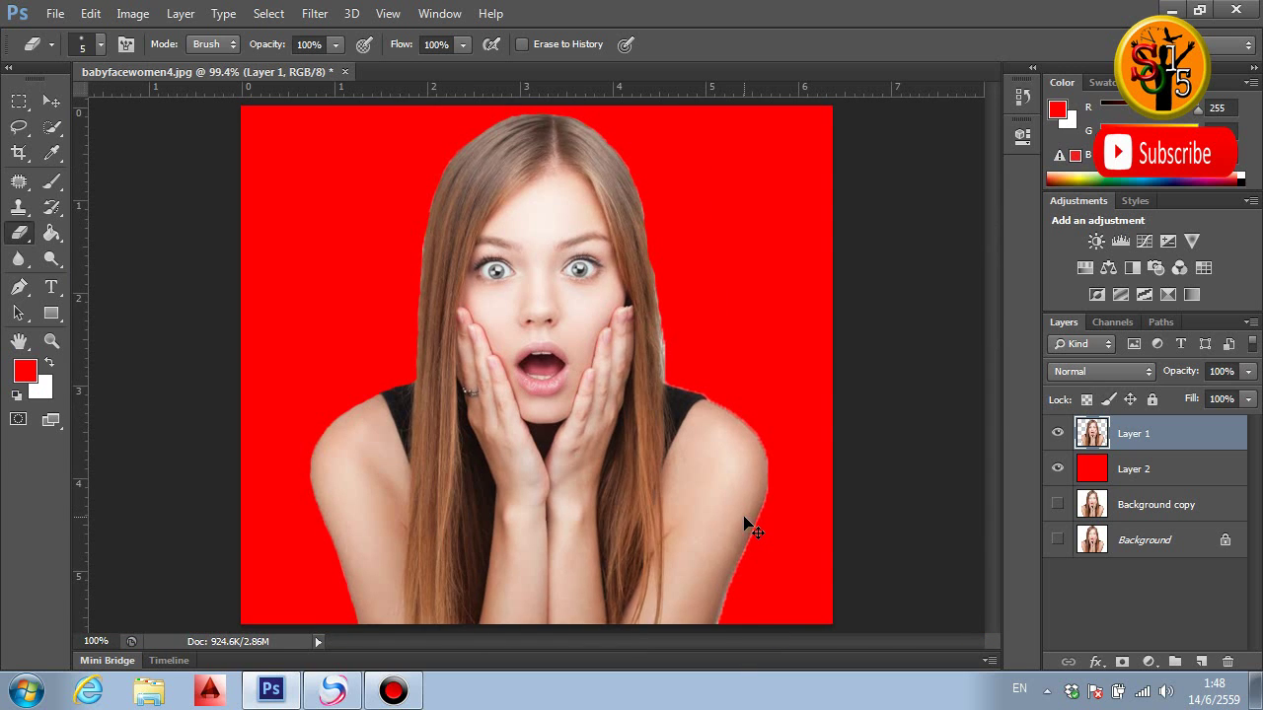
# Zoom back in and erase the white fringe on the right hair edge by the cheek.
pyautogui.hotkey('ctrl', '+')
pyautogui.hotkey('ctrl', '+')
pyautogui.scroll(2, 747, 525)
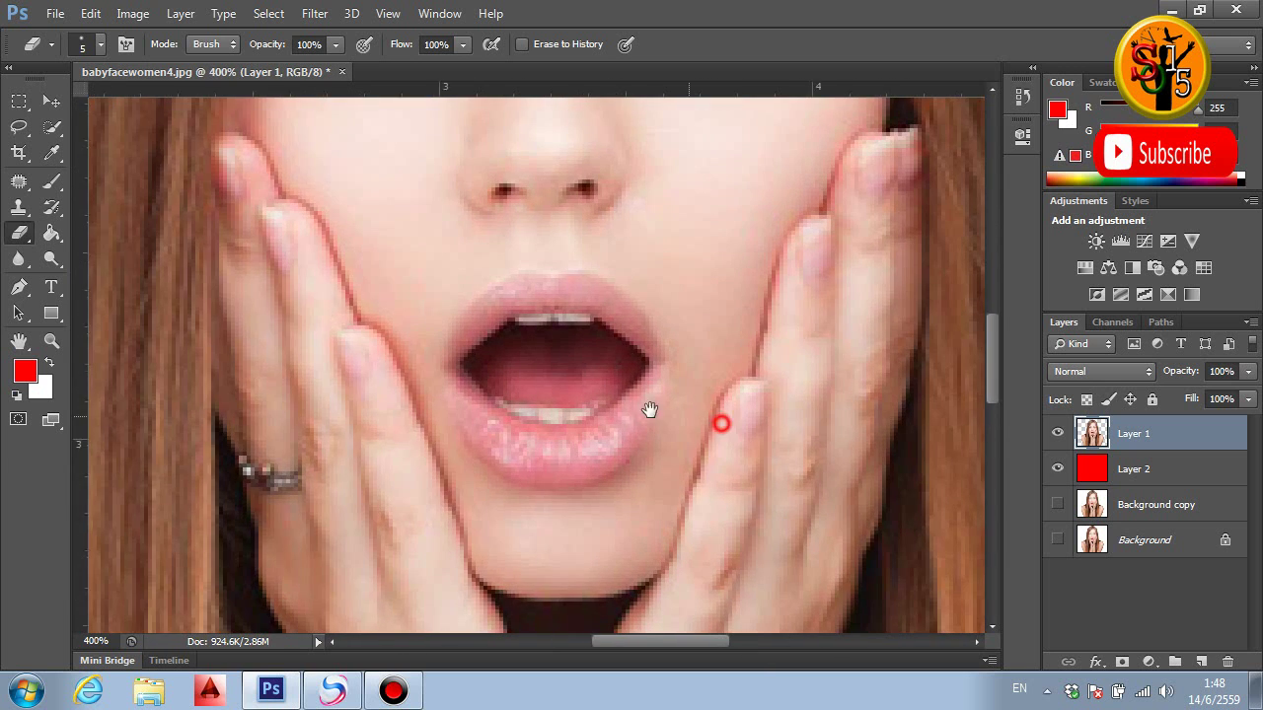
pyautogui.scroll(1, 651, 411)
pyautogui.moveTo(651, 412); pyautogui.dragTo(445, 335)
pyautogui.scroll(2, 598, 231)
pyautogui.scroll(1, 606, 248)
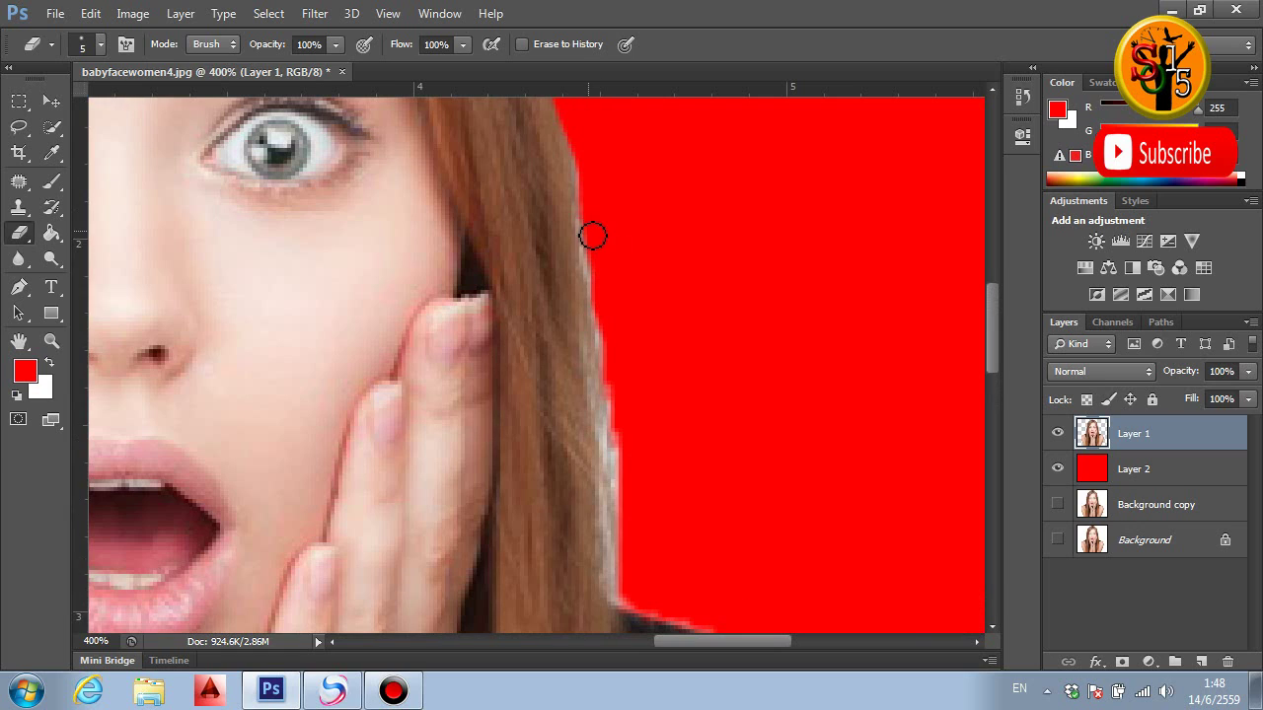
pyautogui.moveTo(611, 335); pyautogui.dragTo(630, 595)
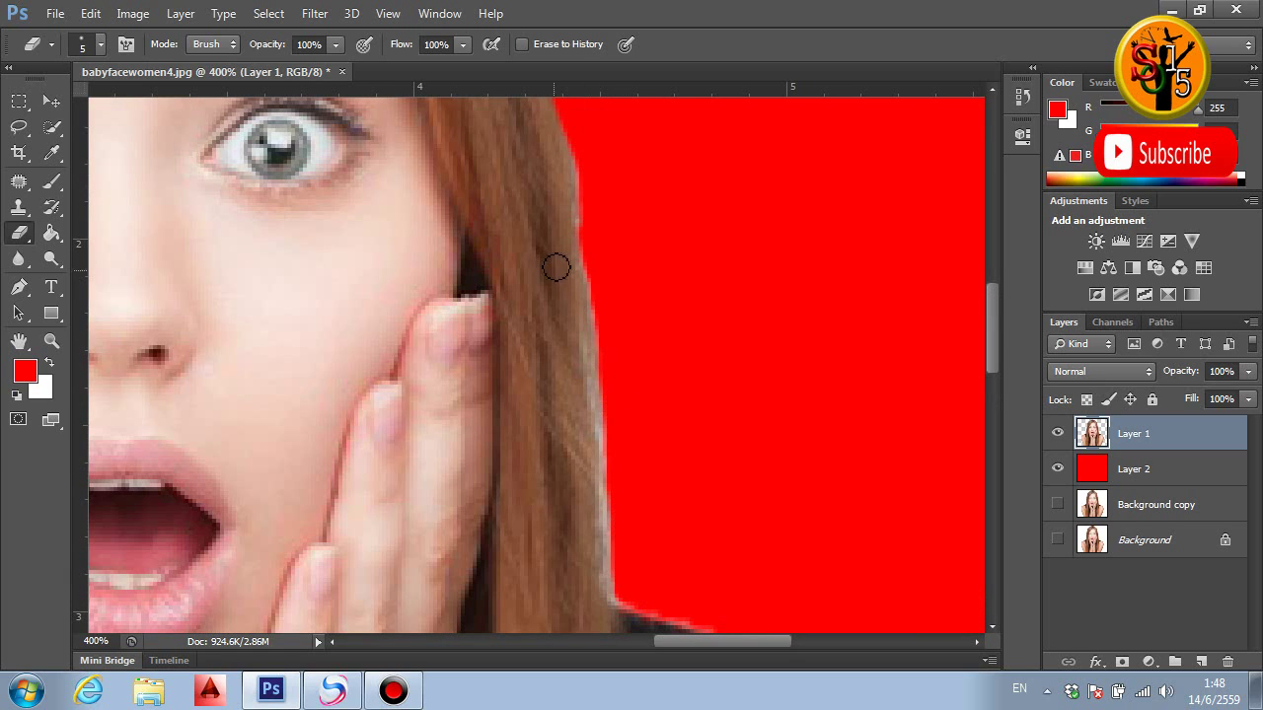
pyautogui.moveTo(584, 175); pyautogui.dragTo(596, 272)
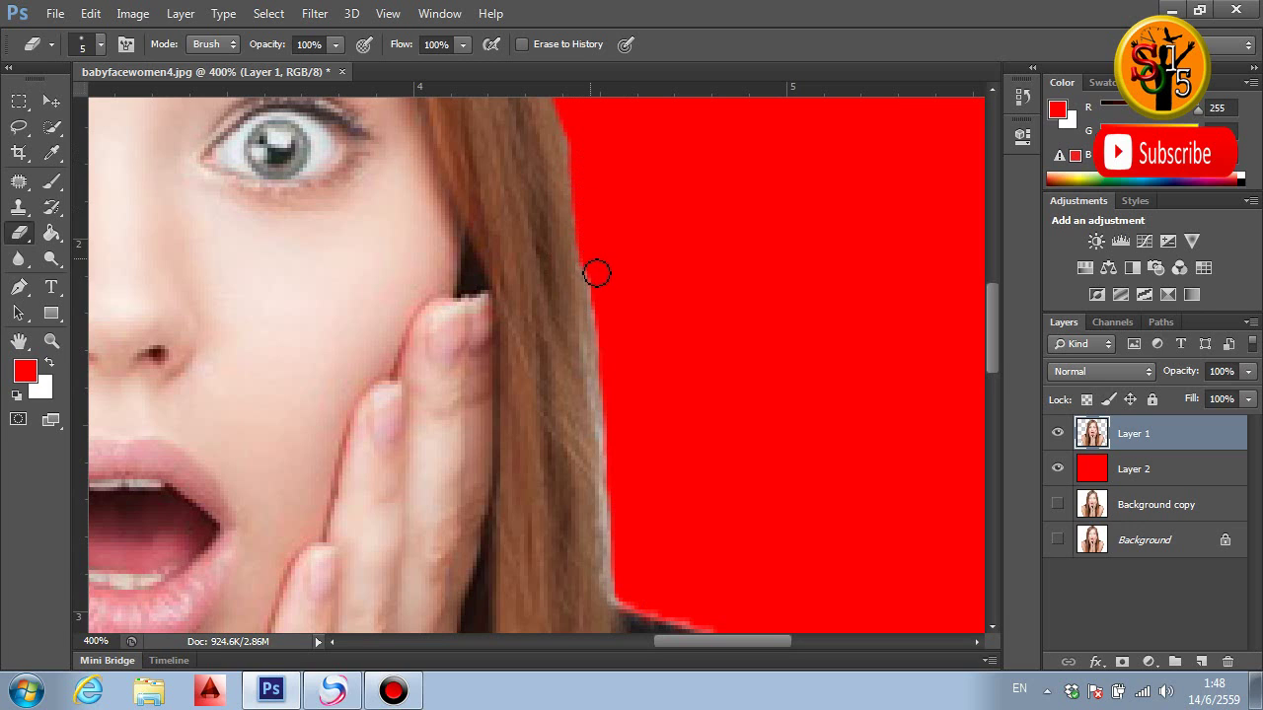
# Continue erasing the whitish fringe down the hair edge toward the shoulder.
pyautogui.scroll(3, 626, 243)
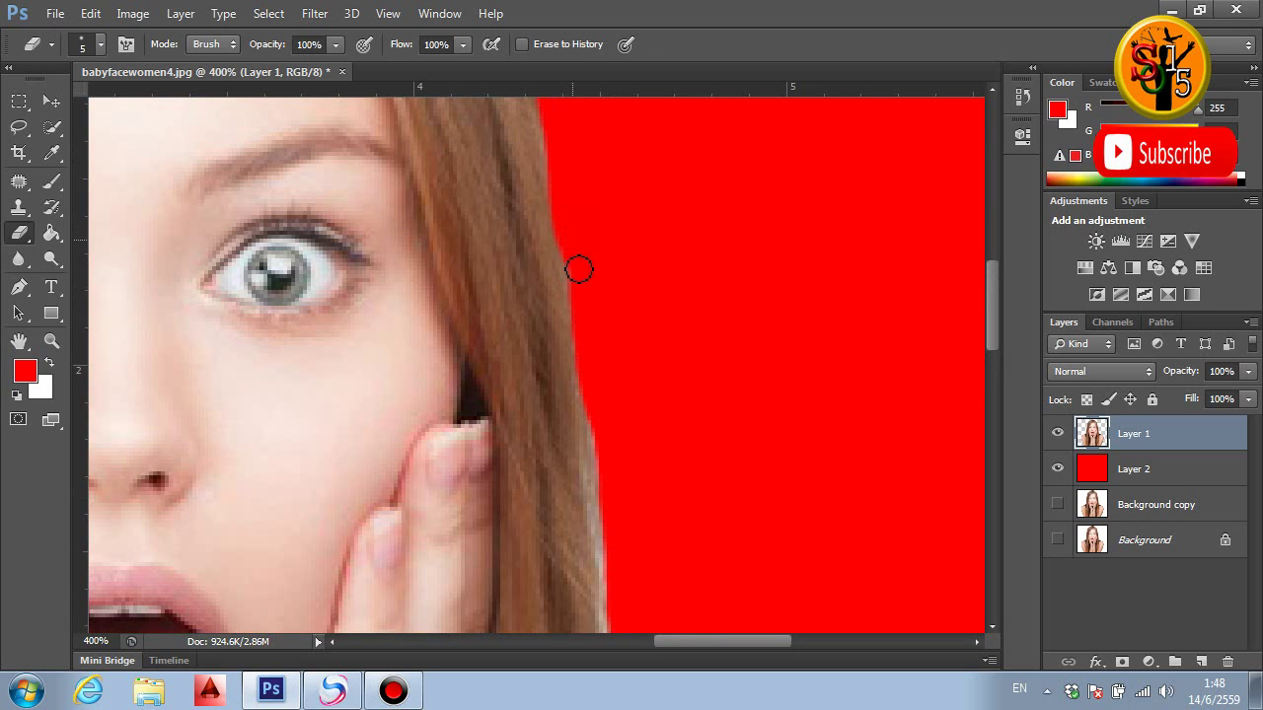
pyautogui.scroll(-2, 596, 325)
pyautogui.moveTo(607, 366); pyautogui.dragTo(621, 592)
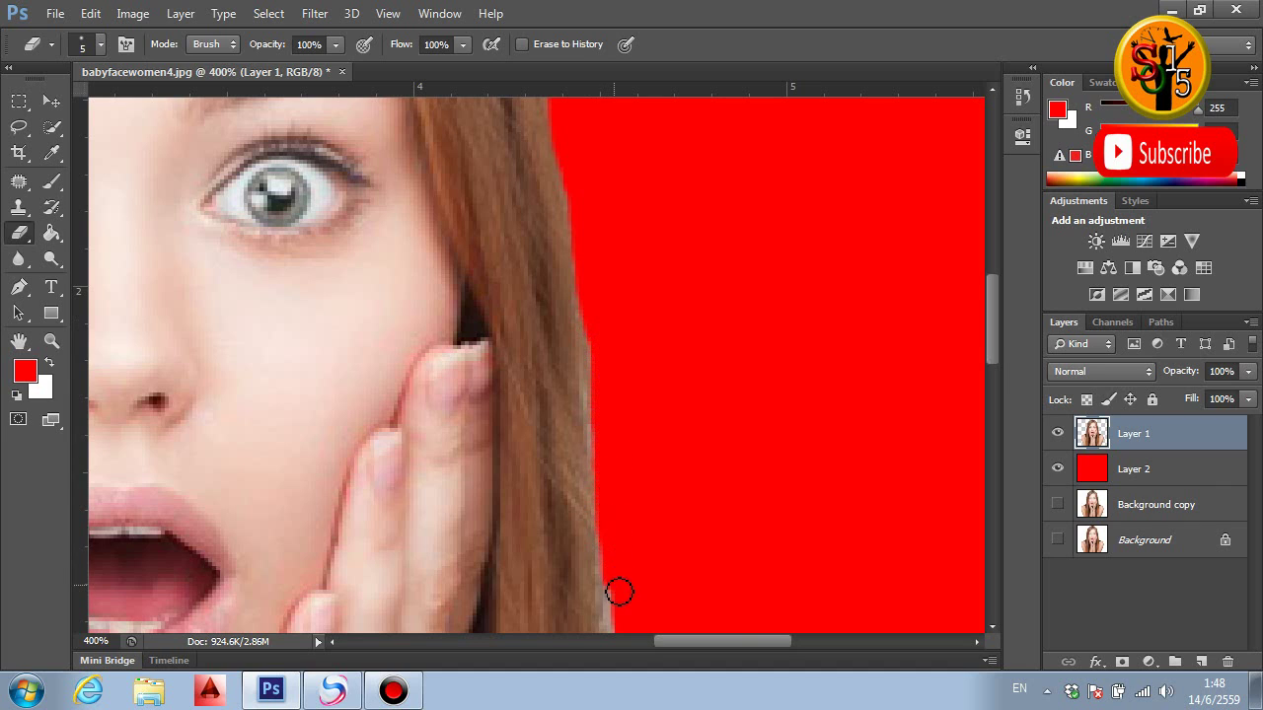
pyautogui.scroll(-3, 642, 530)
pyautogui.scroll(-2, 636, 493)
pyautogui.moveTo(617, 389)
pyautogui.mouseDown()
pyautogui.moveTo(622, 444)
pyautogui.moveTo(807, 516)
pyautogui.mouseUp()
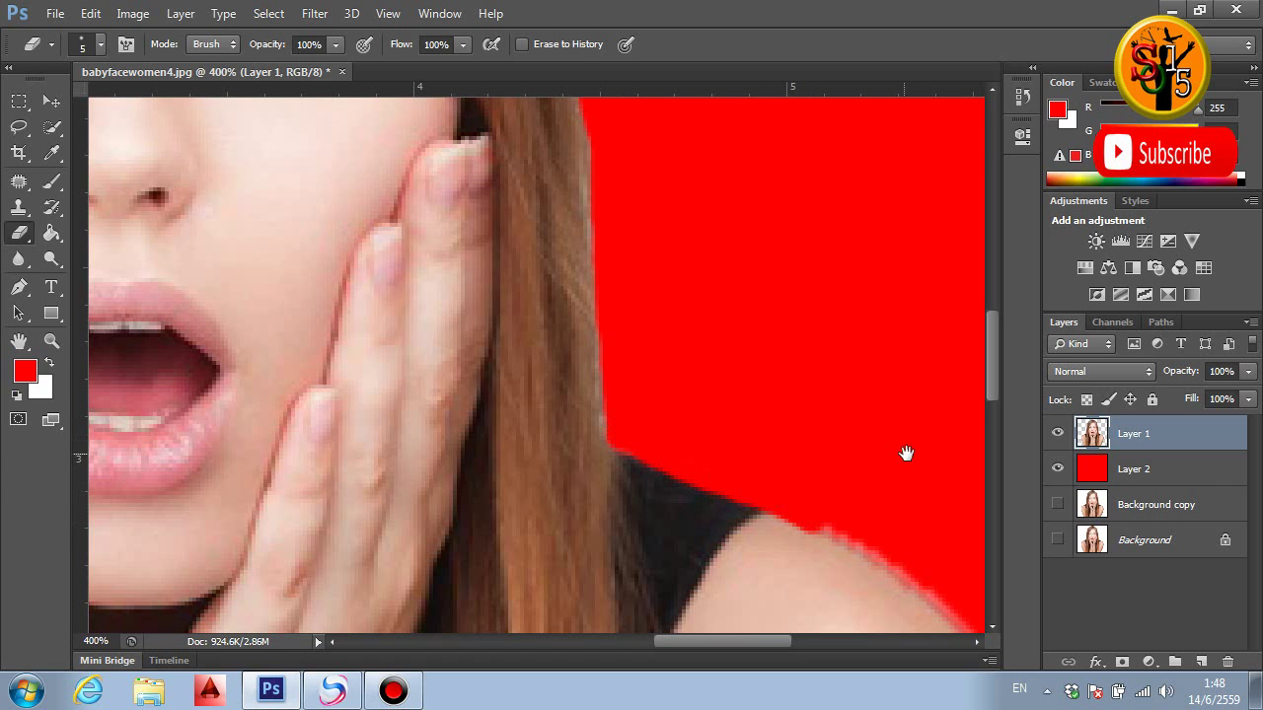
# Erase the light fringe along the upper curve of the right shoulder.
pyautogui.moveTo(905, 452); pyautogui.dragTo(549, 98)
pyautogui.moveTo(473, 177)
pyautogui.mouseDown()
pyautogui.moveTo(629, 287)
pyautogui.moveTo(688, 393)
pyautogui.mouseUp()
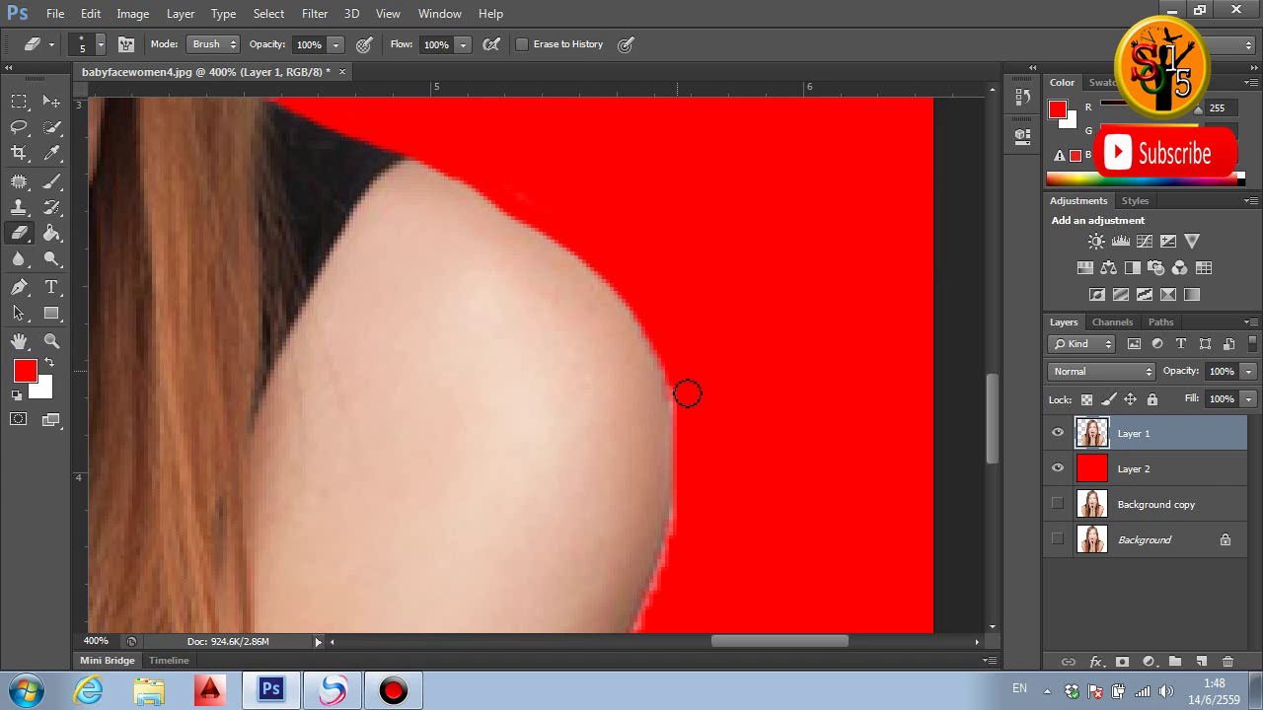
pyautogui.moveTo(774, 508); pyautogui.dragTo(743, 321)
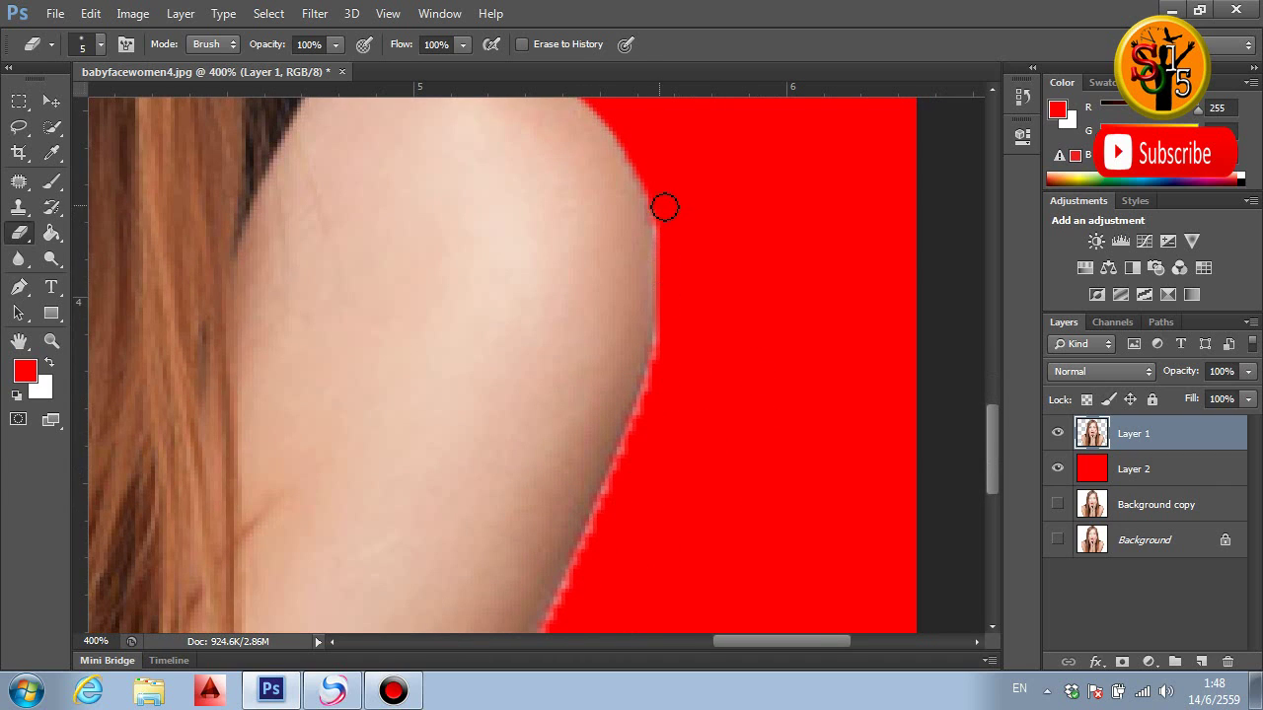
pyautogui.moveTo(666, 232); pyautogui.dragTo(667, 368)
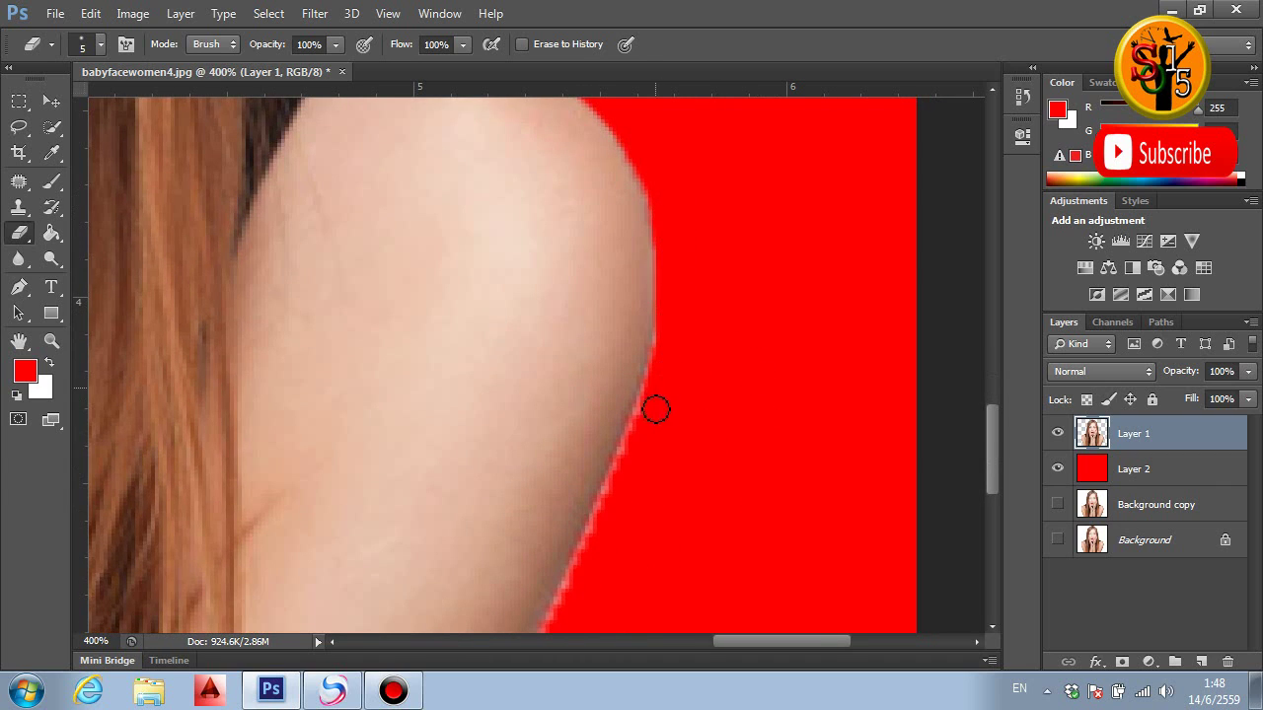
pyautogui.moveTo(606, 533); pyautogui.dragTo(583, 578)
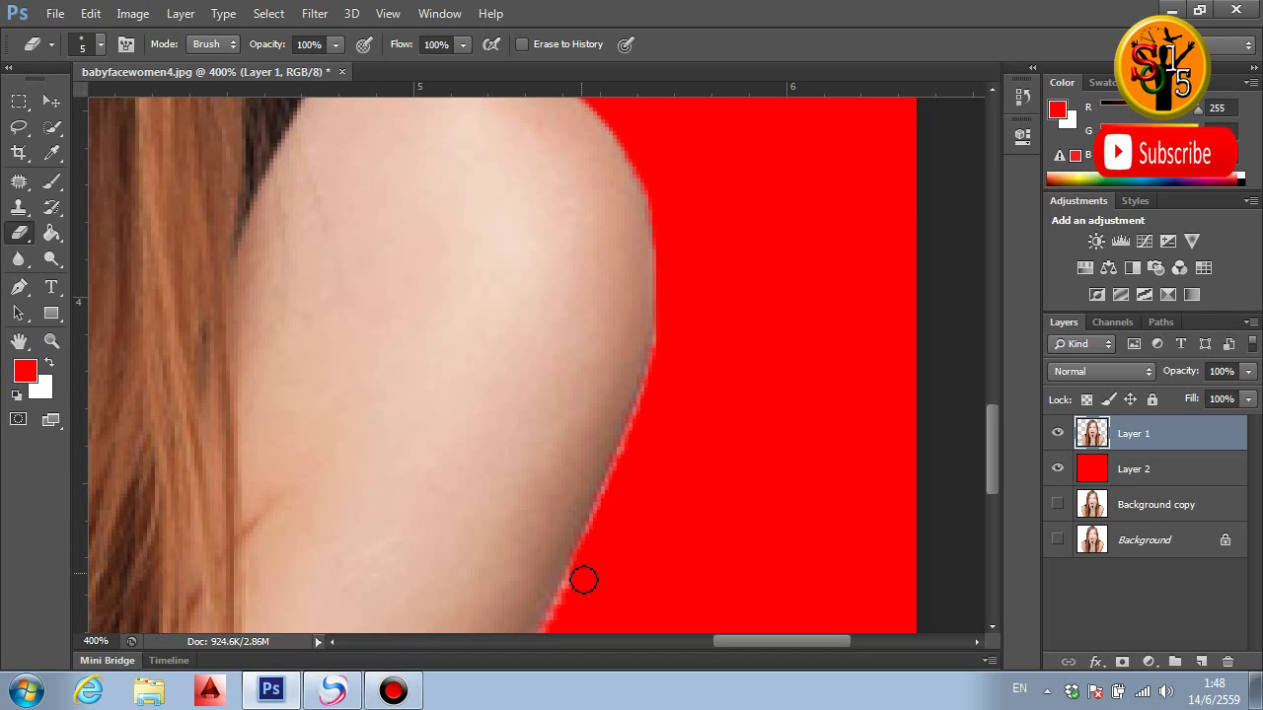
# Clean the remaining fringe down the lower shoulder edge, then fit the image in the window.
pyautogui.moveTo(772, 563); pyautogui.dragTo(786, 407)
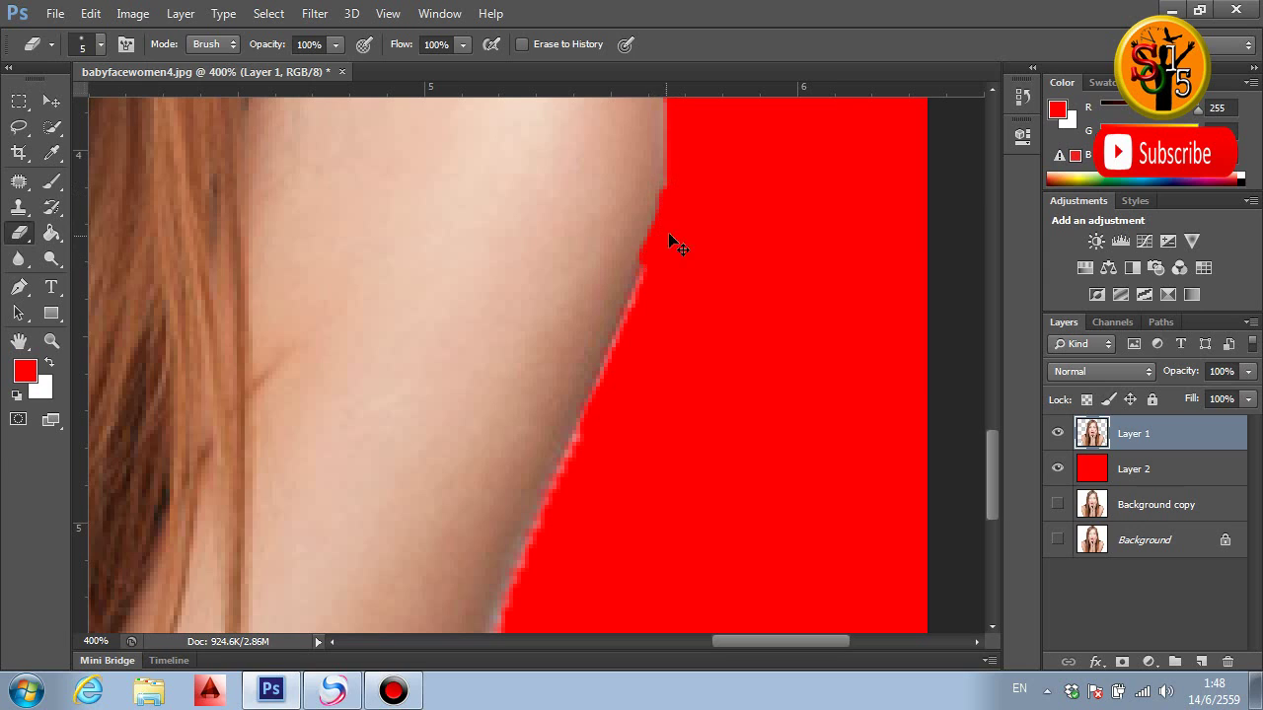
pyautogui.moveTo(674, 211); pyautogui.dragTo(519, 586)
pyautogui.moveTo(674, 421)
pyautogui.mouseDown()
pyautogui.moveTo(698, 421)
pyautogui.moveTo(758, 263)
pyautogui.mouseUp()
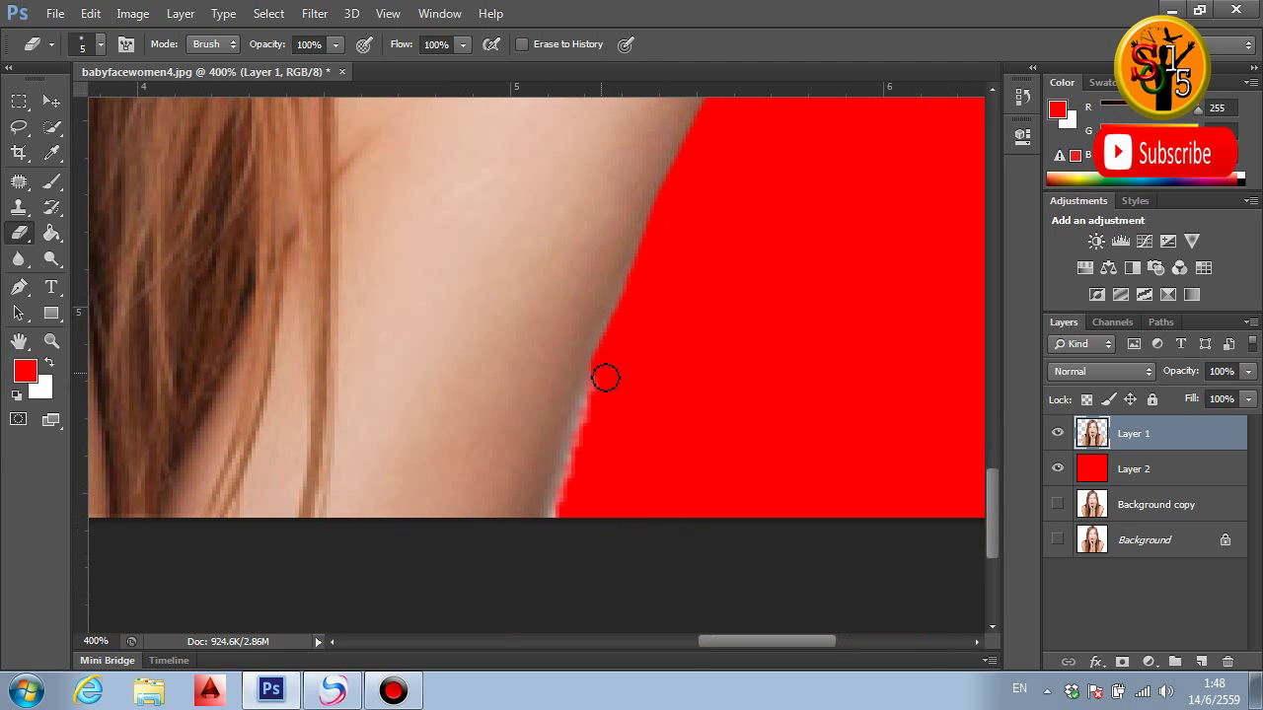
pyautogui.moveTo(606, 378); pyautogui.dragTo(558, 518)
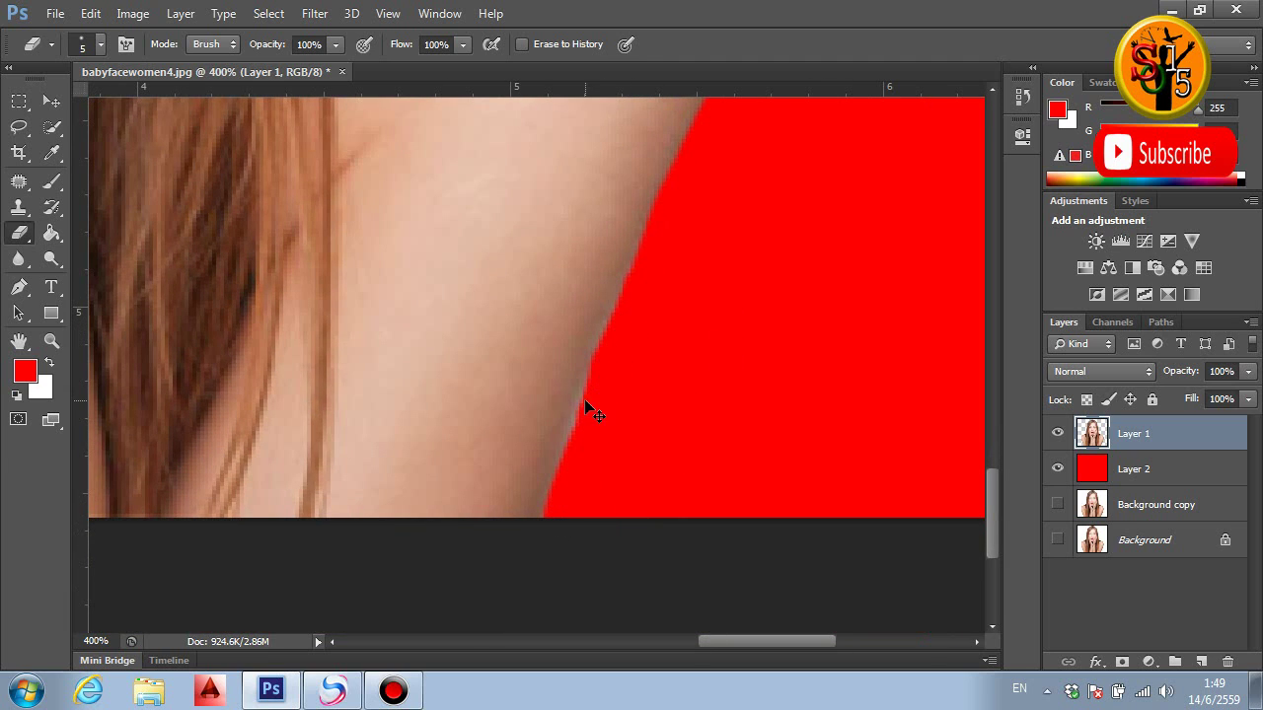
pyautogui.hotkey('ctrl', '0')
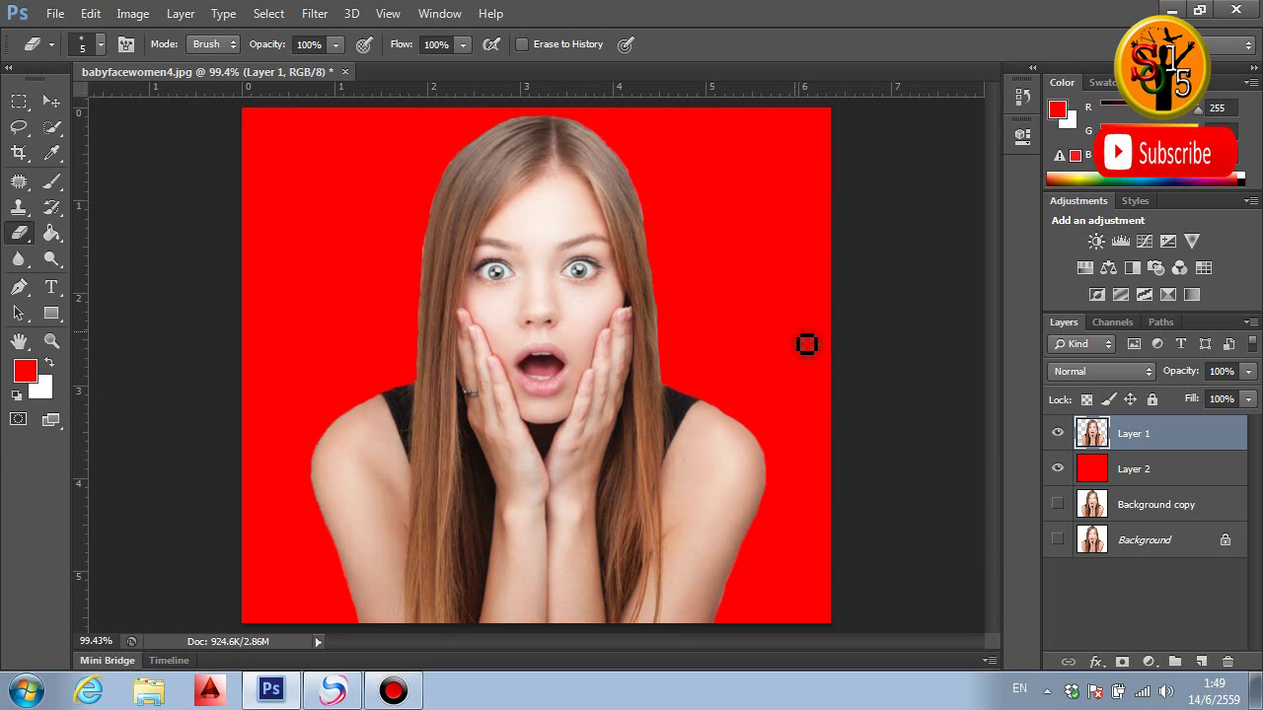
# Zoom in and erase the light fringe along the left hair edge, then fit the image.
pyautogui.hotkey('ctrl', '+')
pyautogui.hotkey('ctrl', '+')
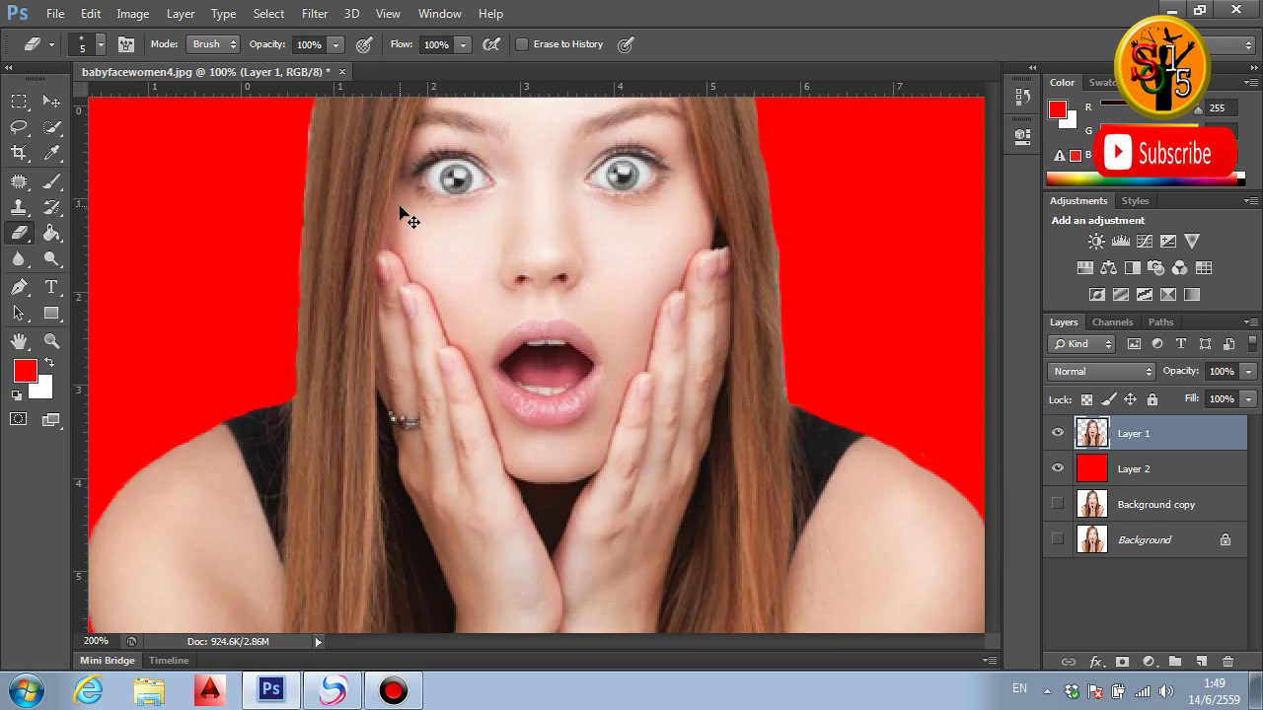
pyautogui.hotkey('ctrl', '+')
pyautogui.moveTo(239, 187)
pyautogui.mouseDown()
pyautogui.moveTo(310, 260)
pyautogui.moveTo(438, 479)
pyautogui.mouseUp()
pyautogui.scroll(1, 266, 148)
pyautogui.scroll(1, 262, 143)
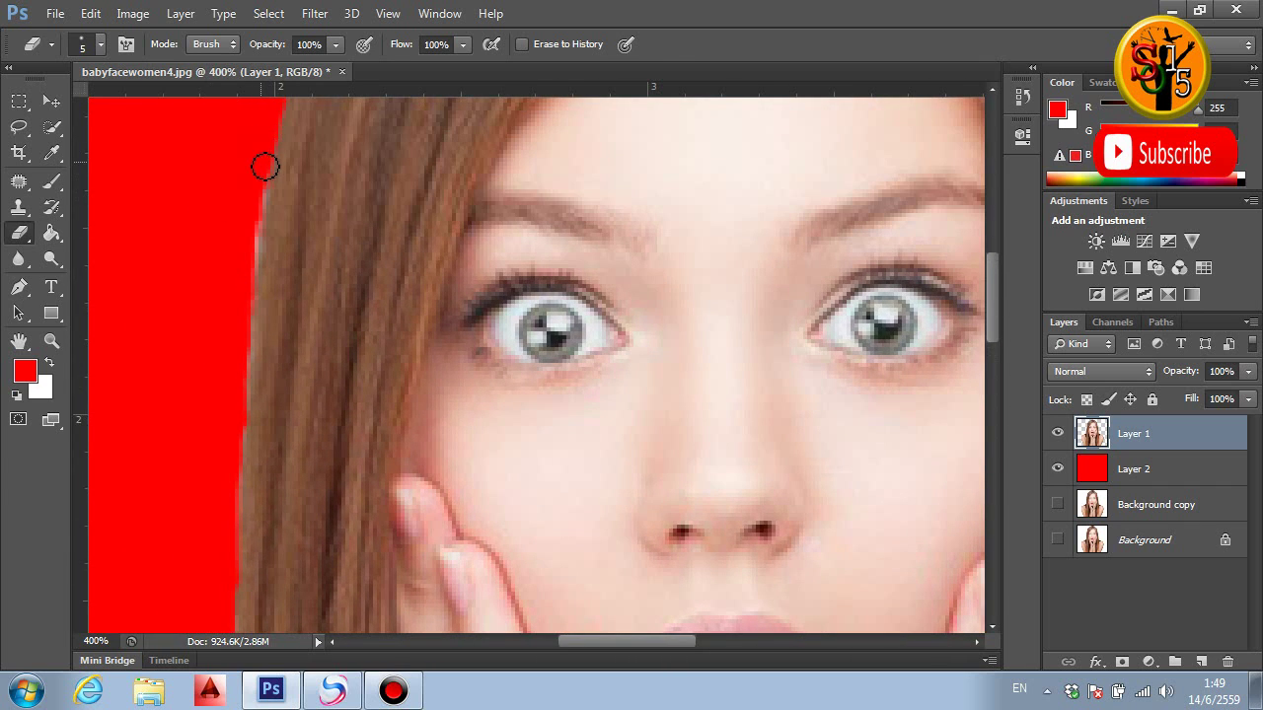
pyautogui.moveTo(264, 167); pyautogui.dragTo(246, 338)
pyautogui.hotkey('ctrl', '0')
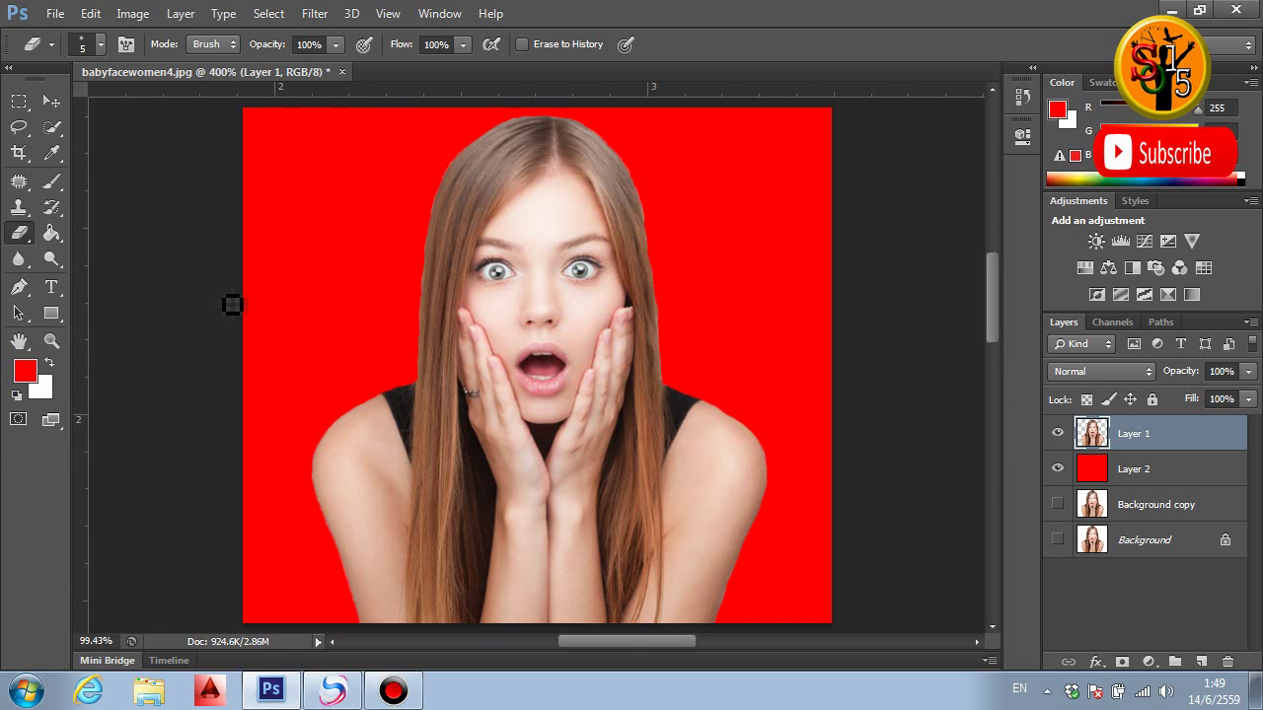
# Inspect the hair edge beside her eye up close, refit the view, and select the Move tool.
pyautogui.hotkey('ctrl', '+')
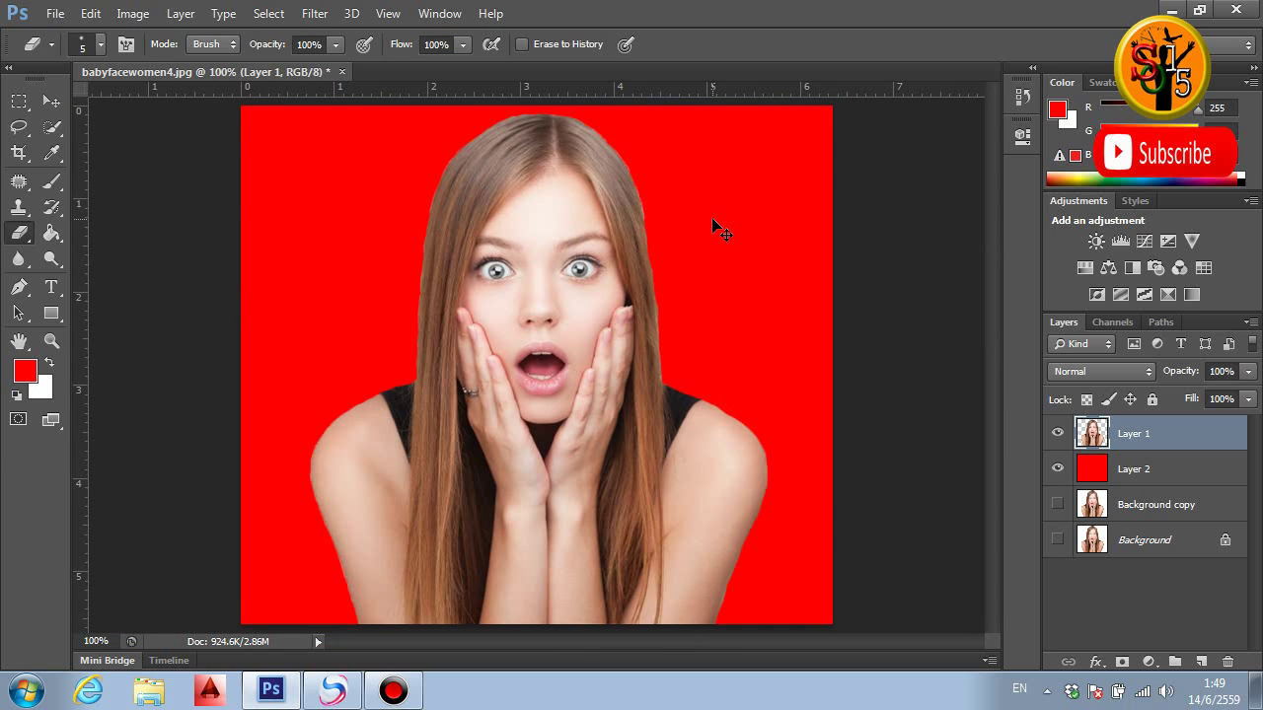
pyautogui.hotkey('ctrl', '+')
pyautogui.hotkey('ctrl', '+')
pyautogui.hotkey('ctrl', '+')
pyautogui.hotkey('ctrl', '+')
pyautogui.moveTo(727, 211); pyautogui.dragTo(237, 581)
pyautogui.scroll(3, 620, 366)
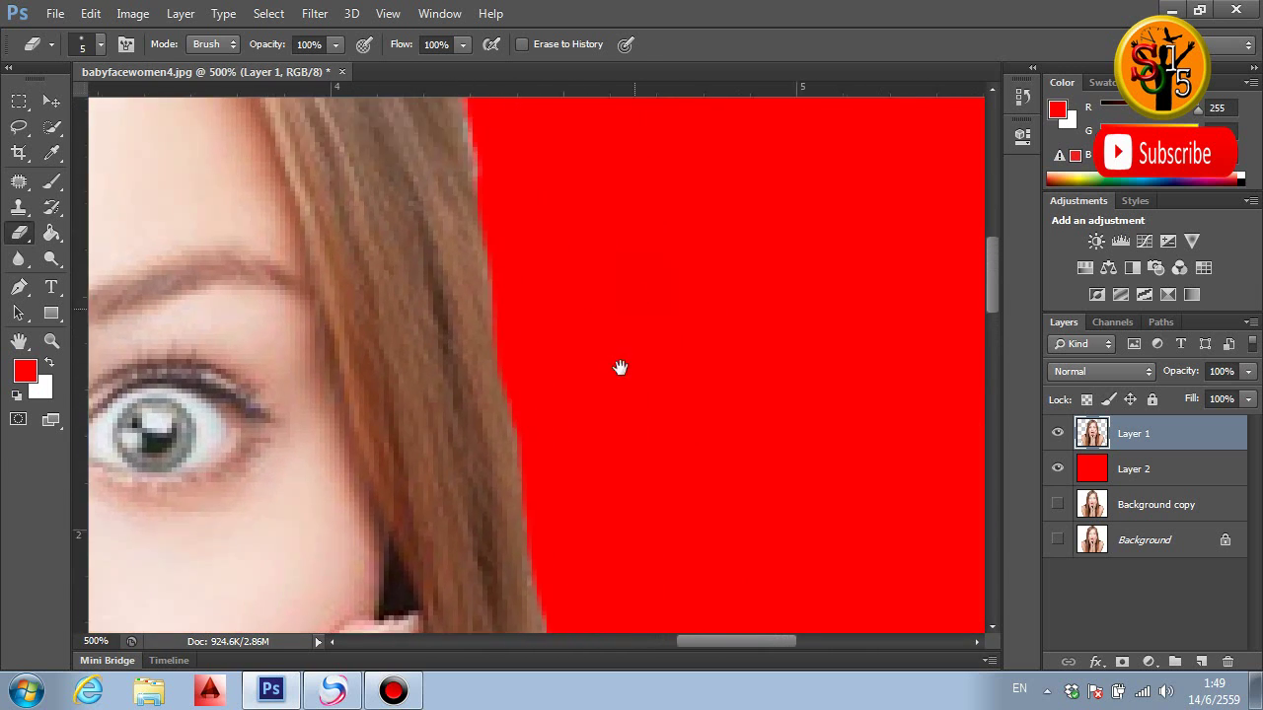
pyautogui.scroll(3, 670, 499)
pyautogui.scroll(1, 566, 251)
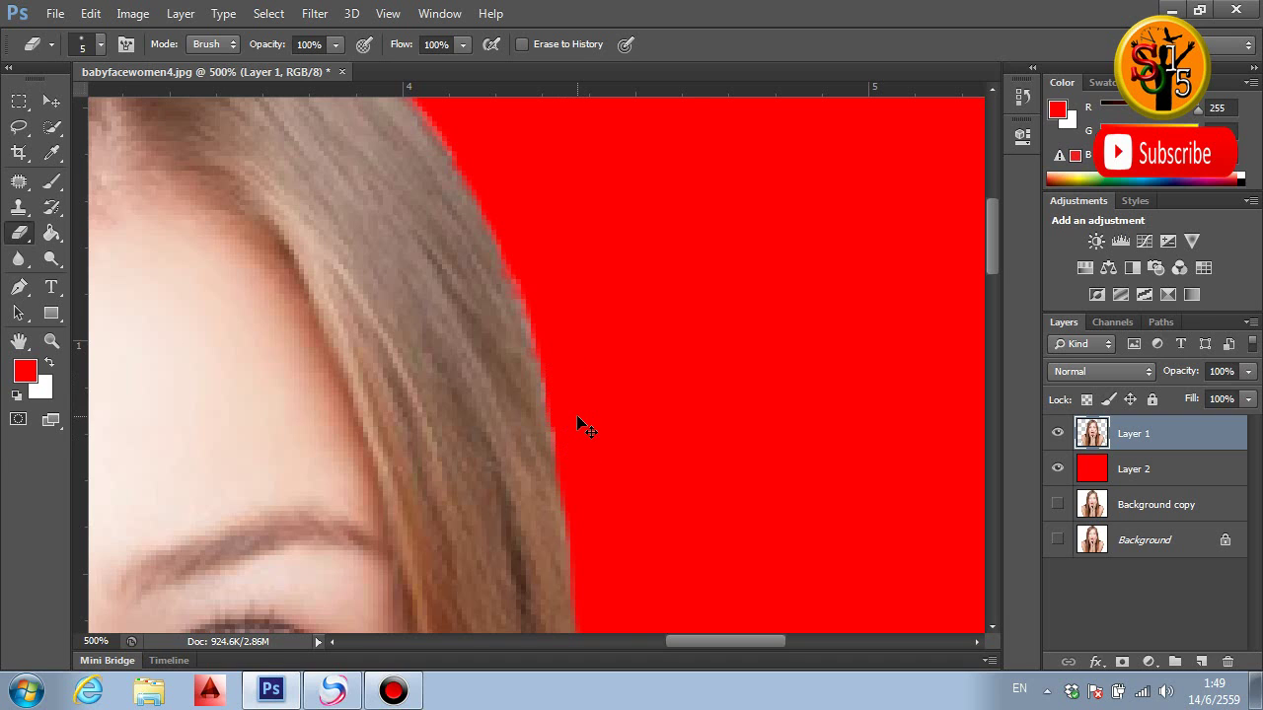
pyautogui.hotkey('ctrl', '0')
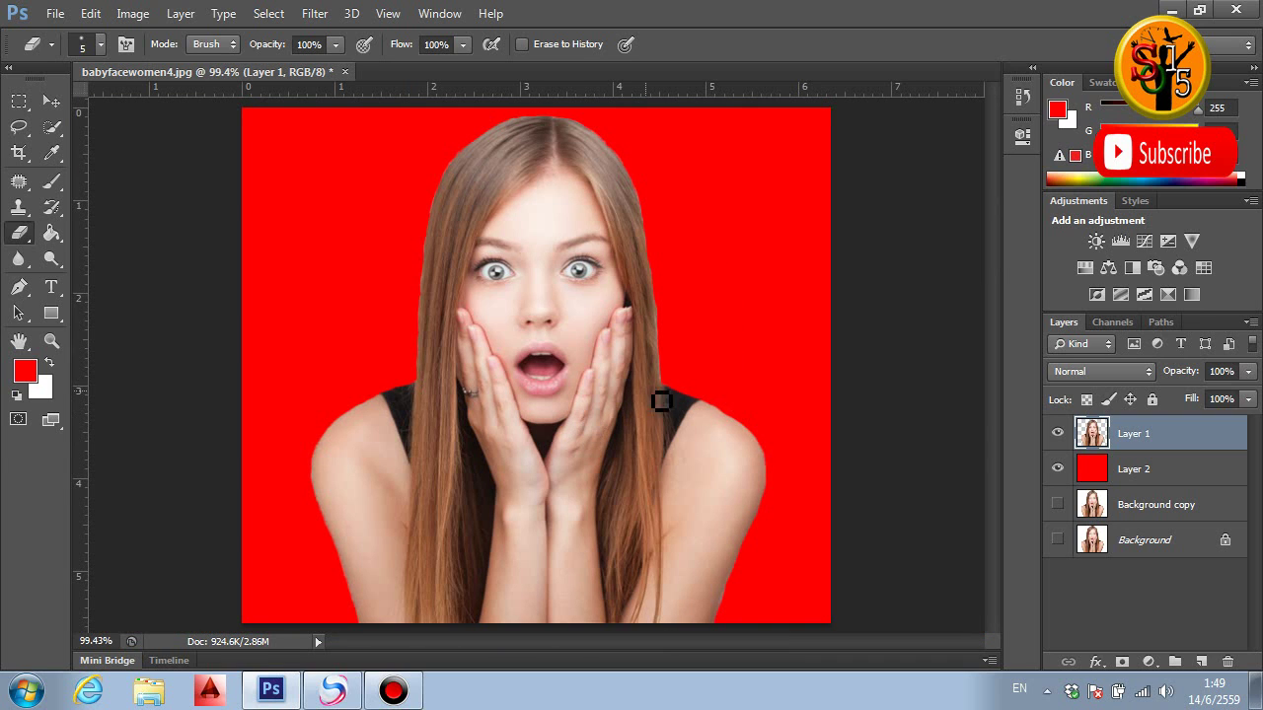
pyautogui.click(48, 98)
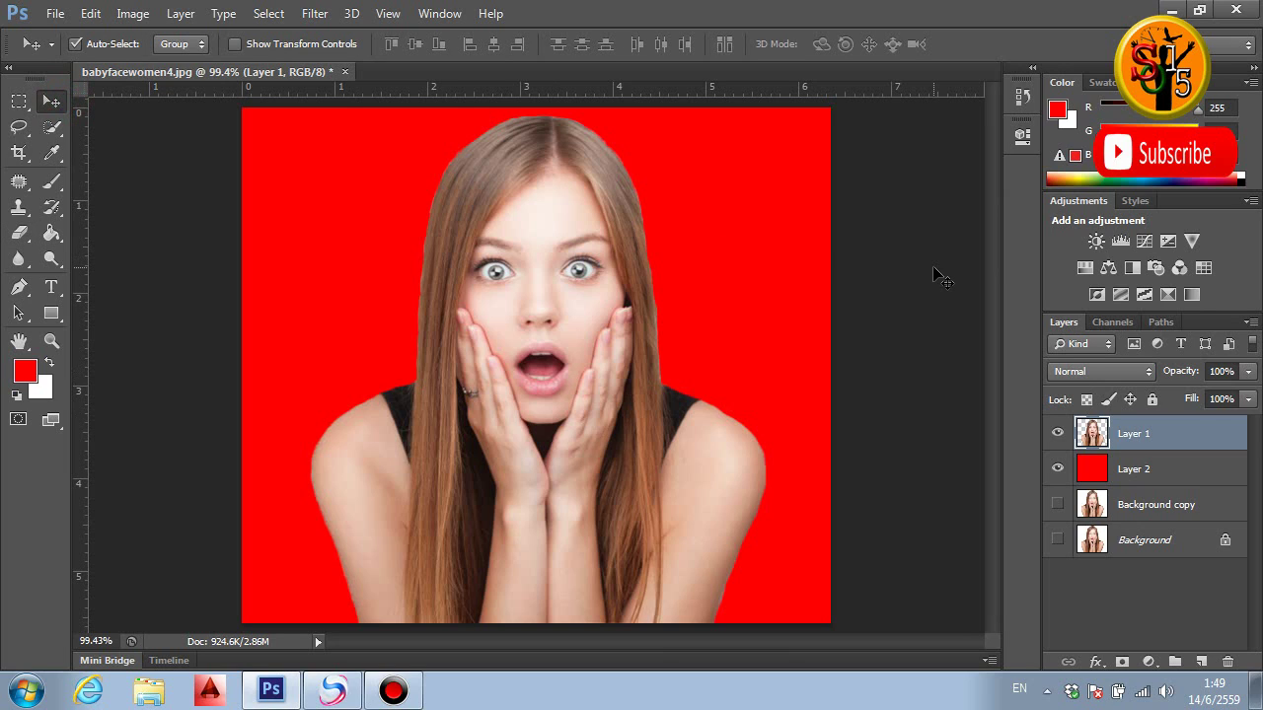